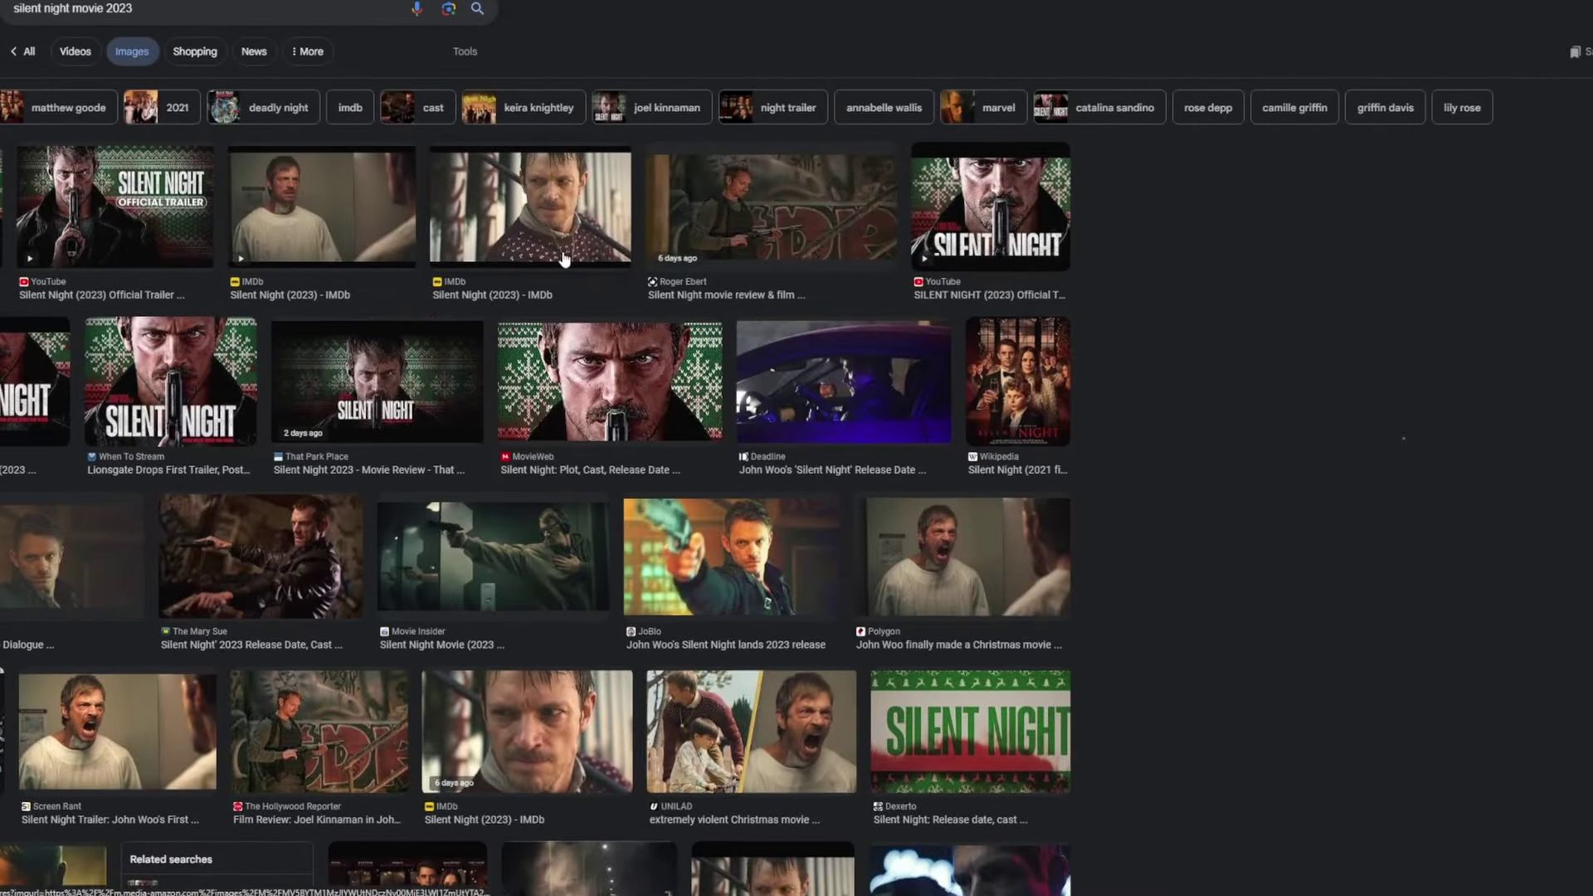
Preview Silent Night stills from IMDb, Movie Insider and The Mary Sue.
left_click(564, 259)
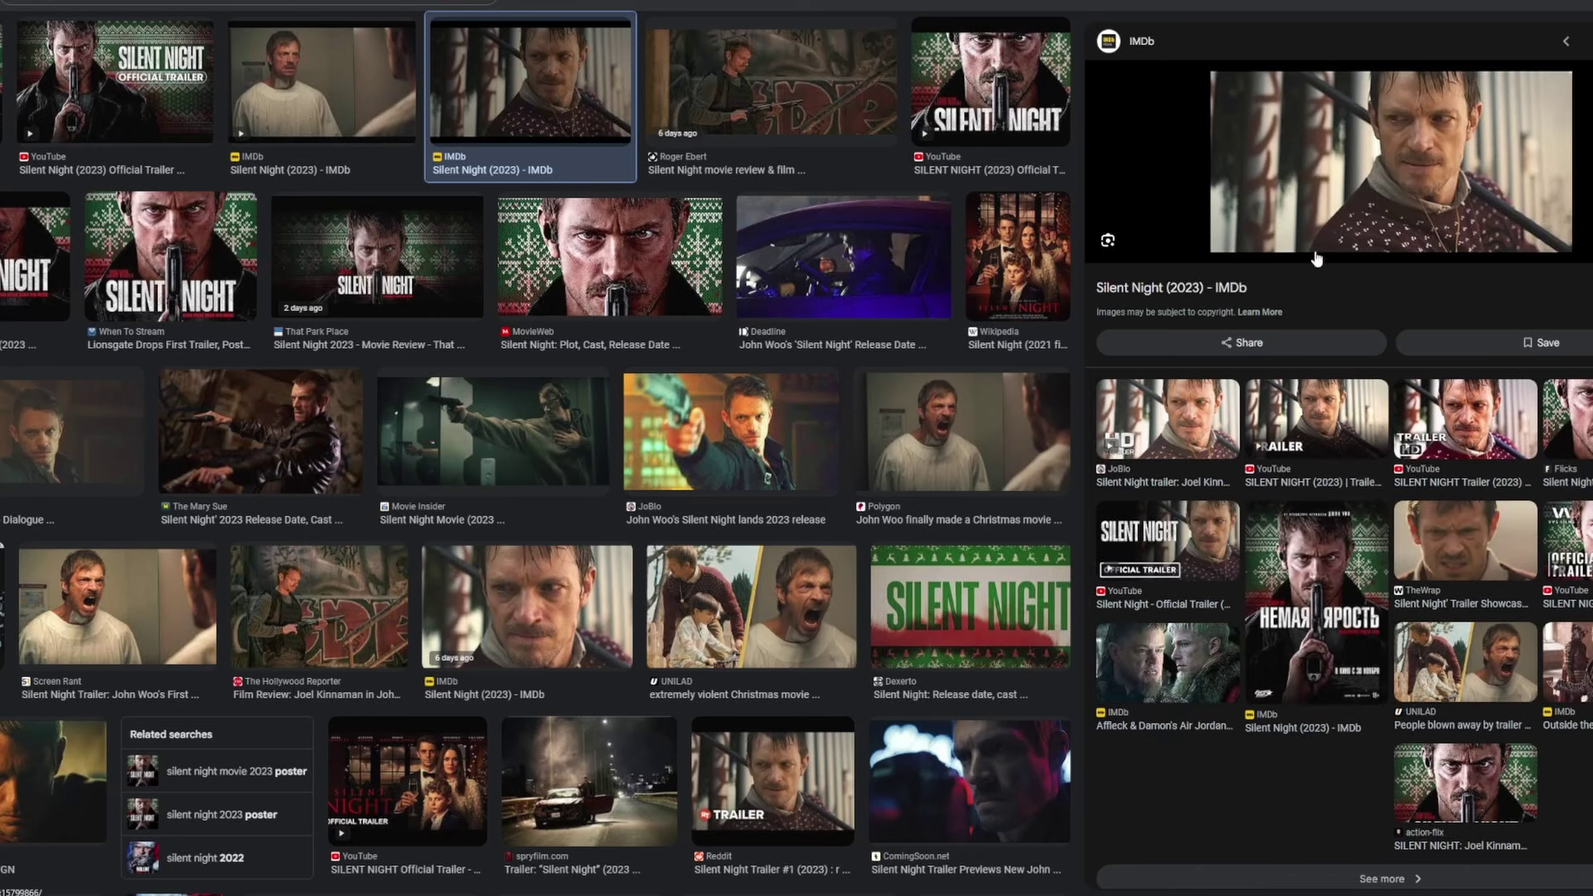
left_click(445, 416)
left_click(246, 426)
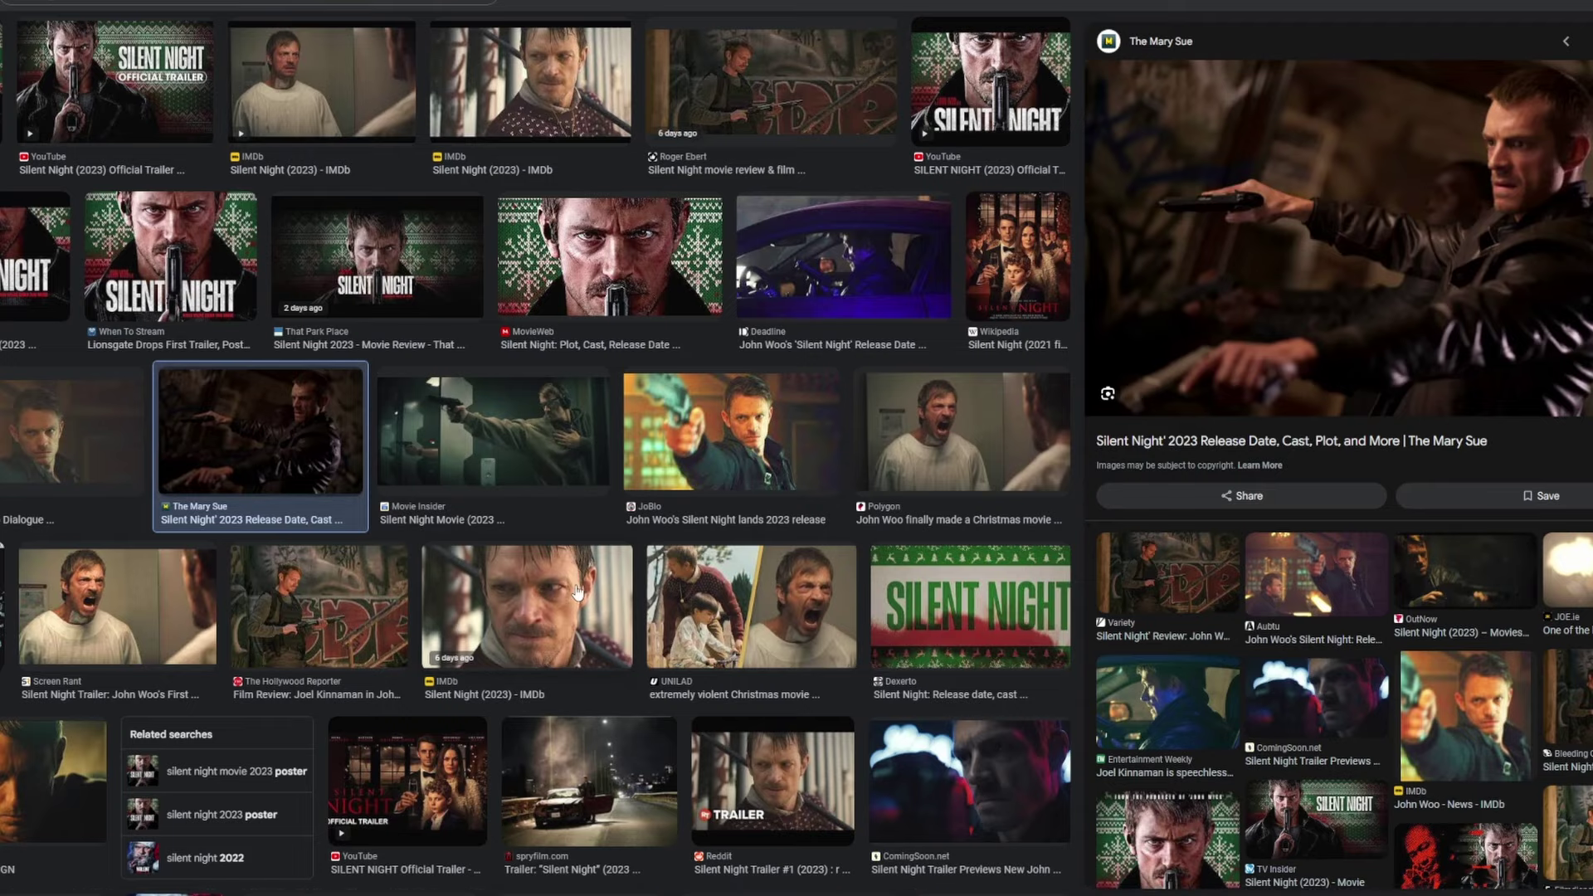
left_click(501, 587)
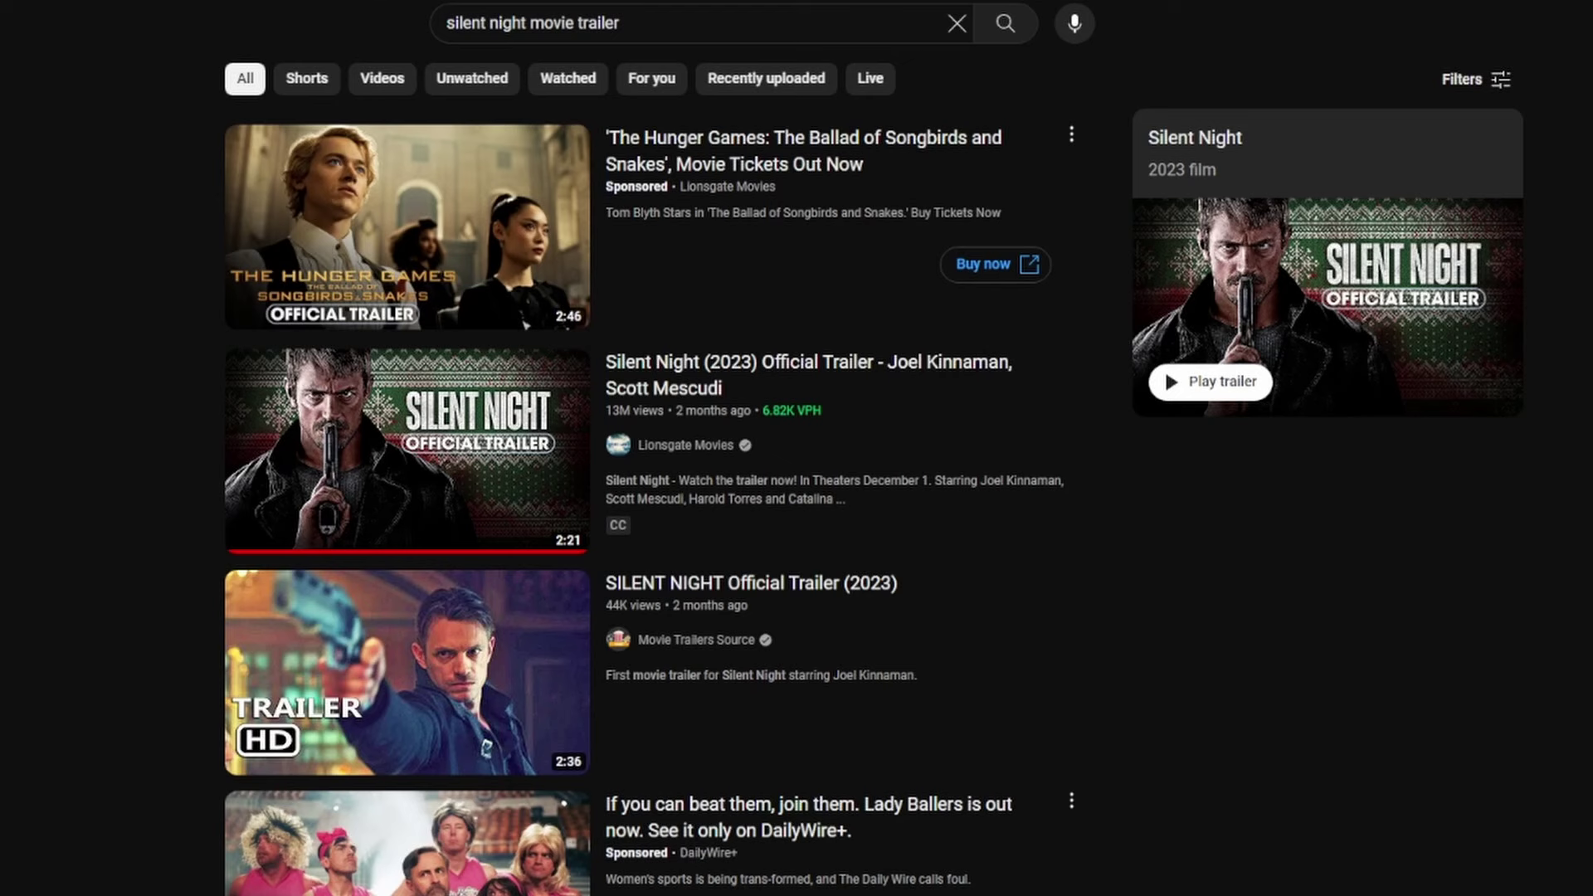
Open the official Silent Night trailer on YouTube, copy its web address, and switch to 9Convert.
left_click(658, 373)
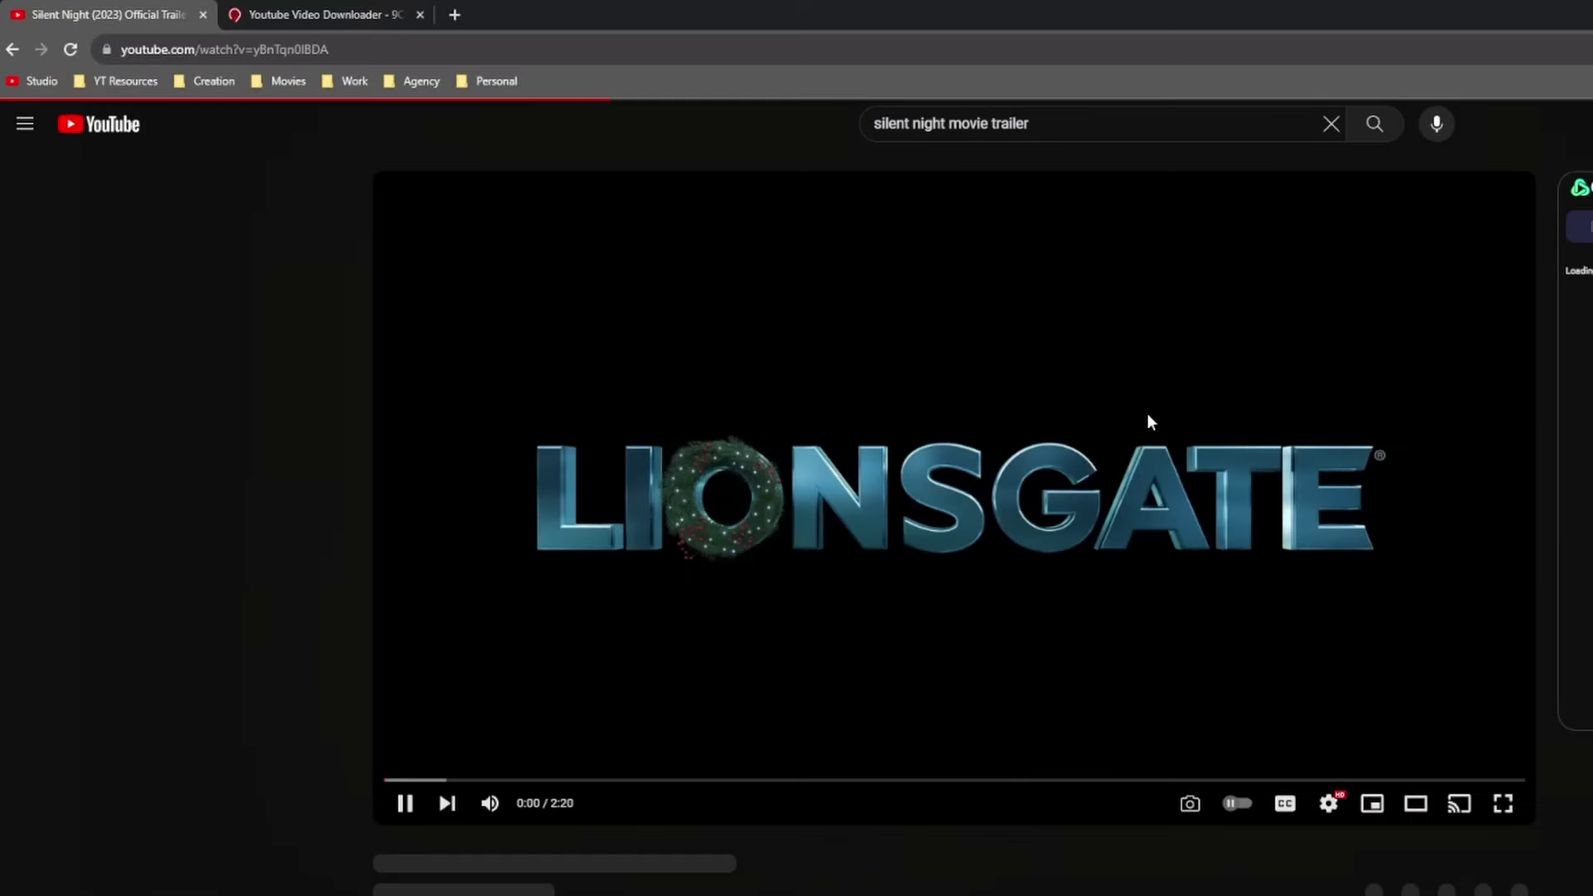
left_click(297, 50)
right_click(297, 50)
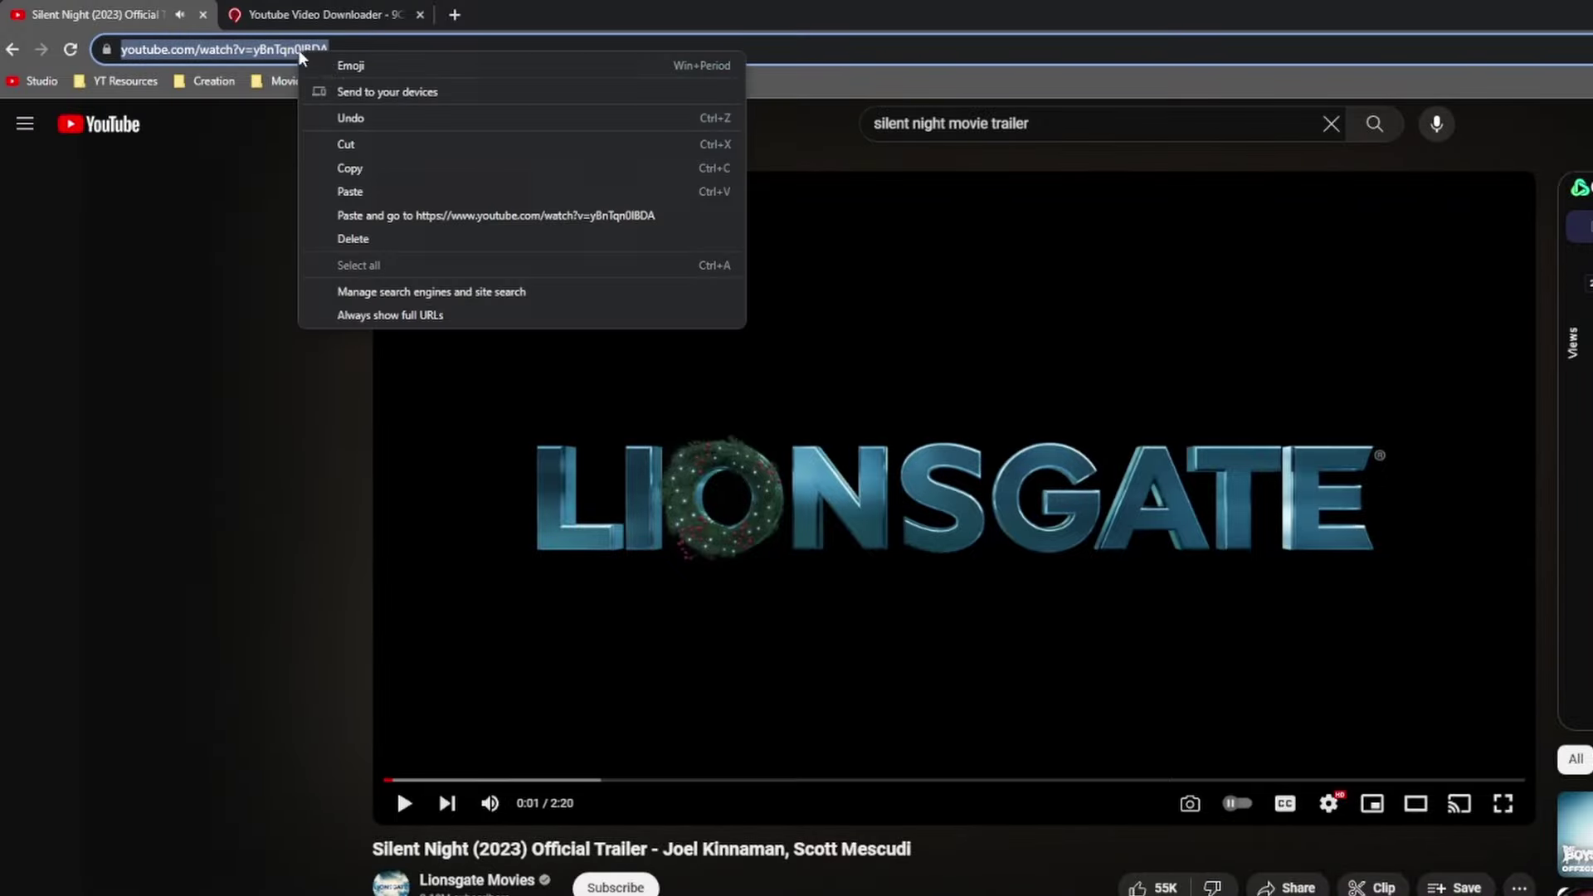
left_click(361, 166)
left_click(346, 17)
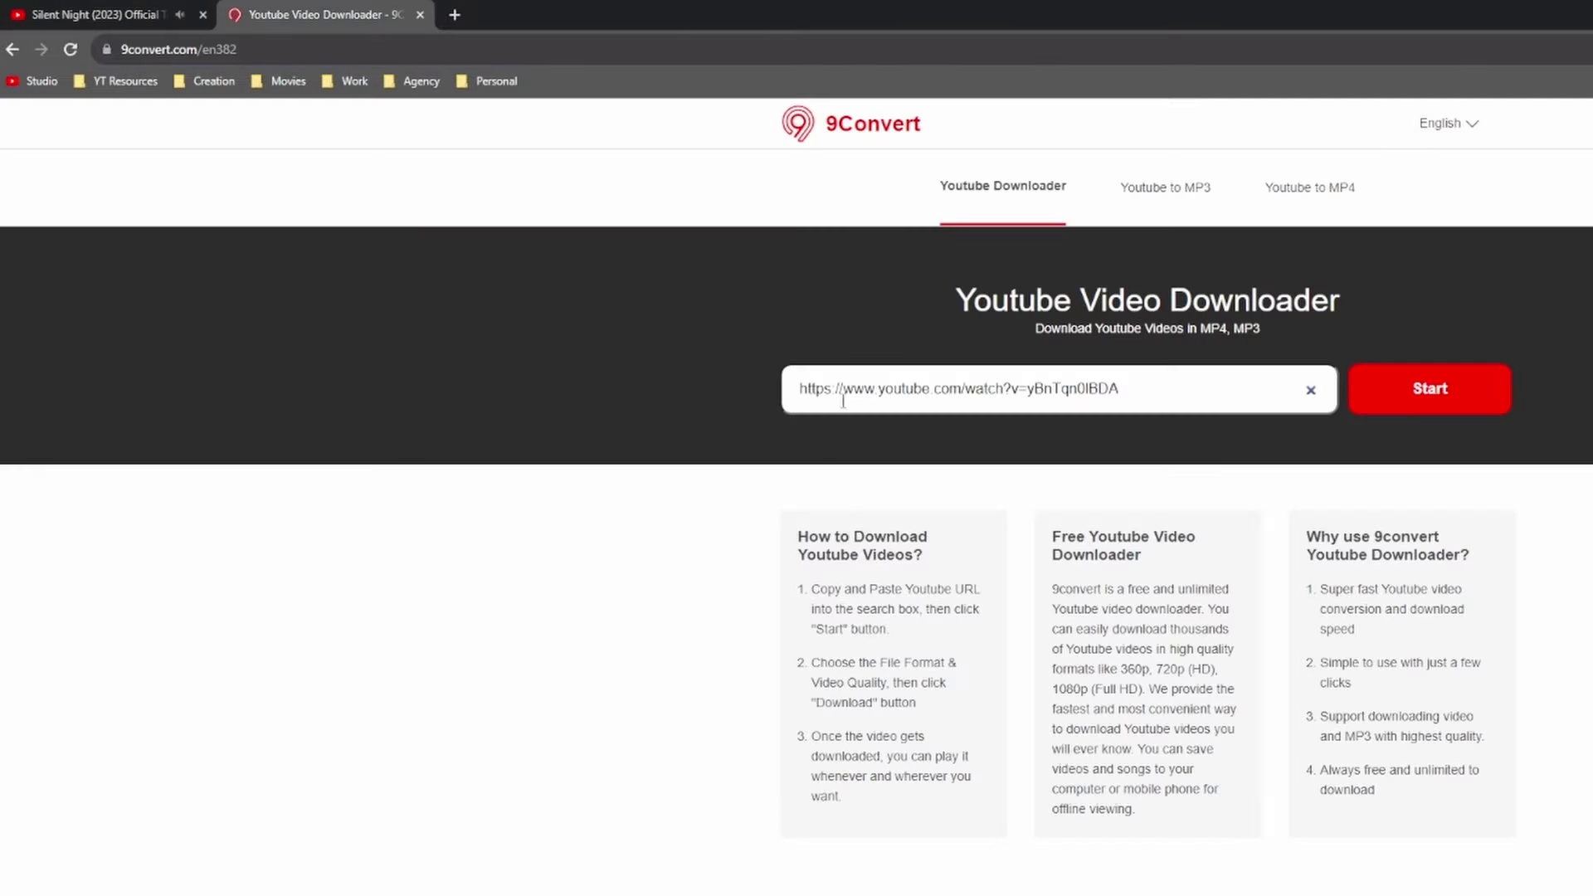
Convert the pasted trailer link to MP4, download it, and drag it into the Media Pool.
left_click(1394, 396)
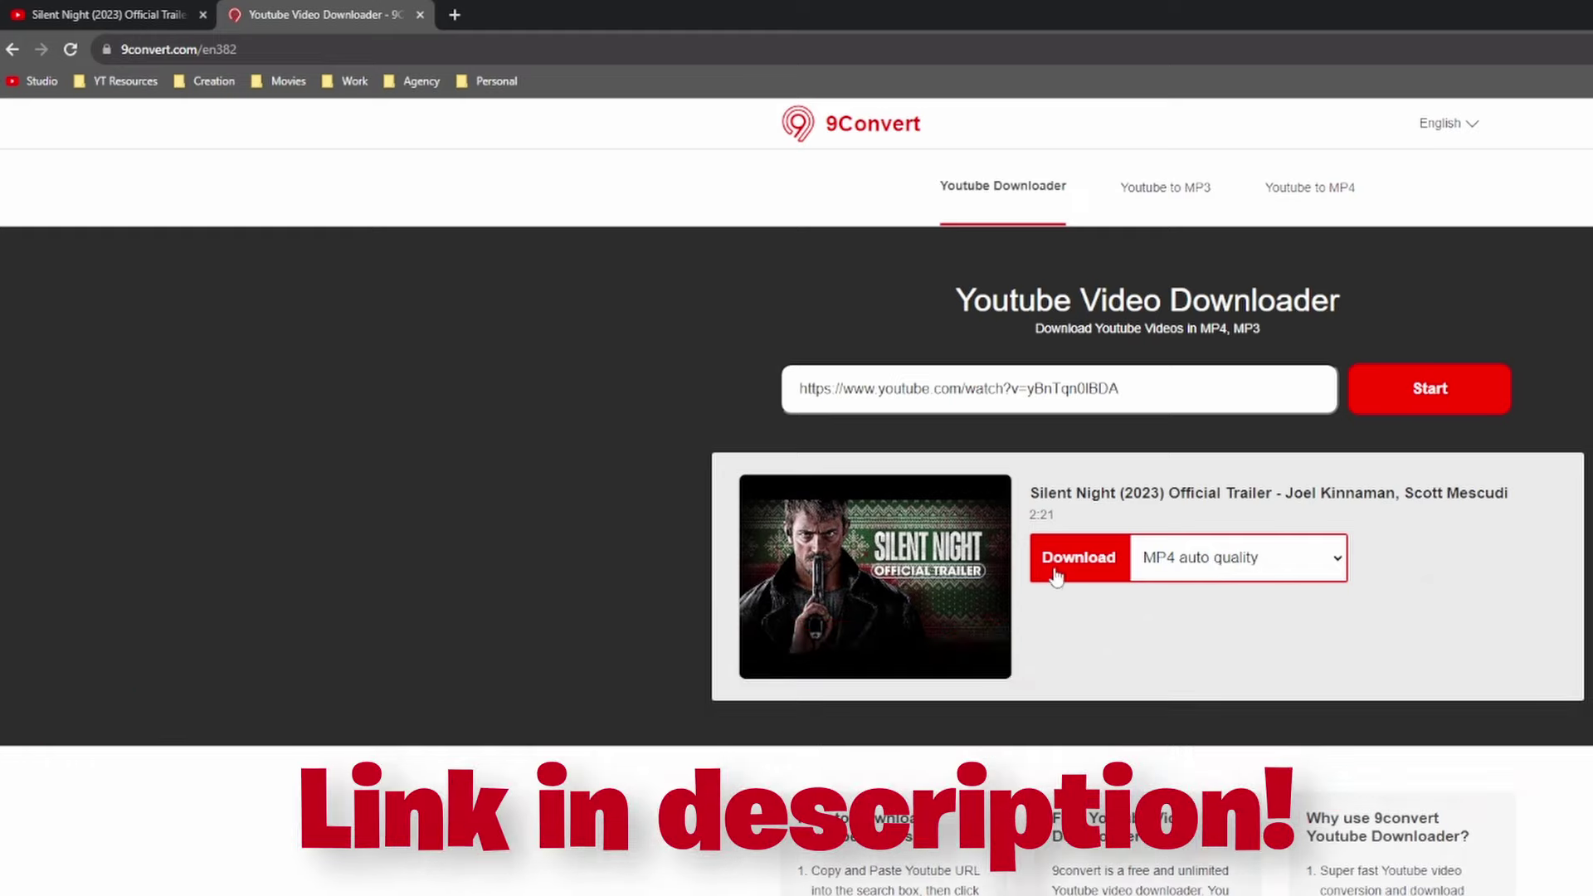
left_click(1055, 571)
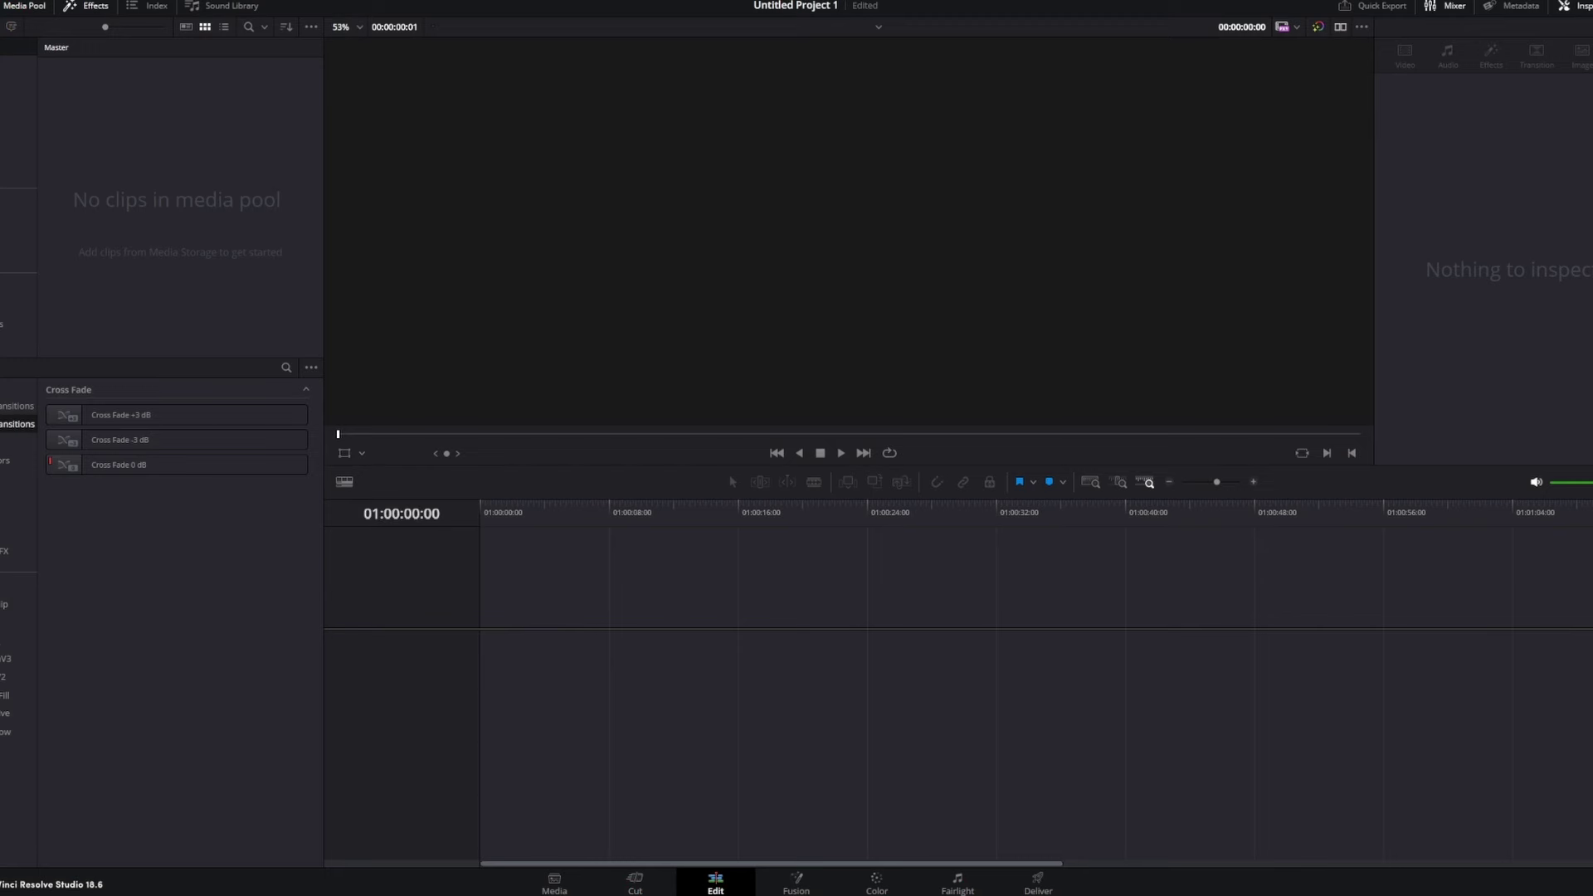
left_click_drag(420, 260, 154, 228)
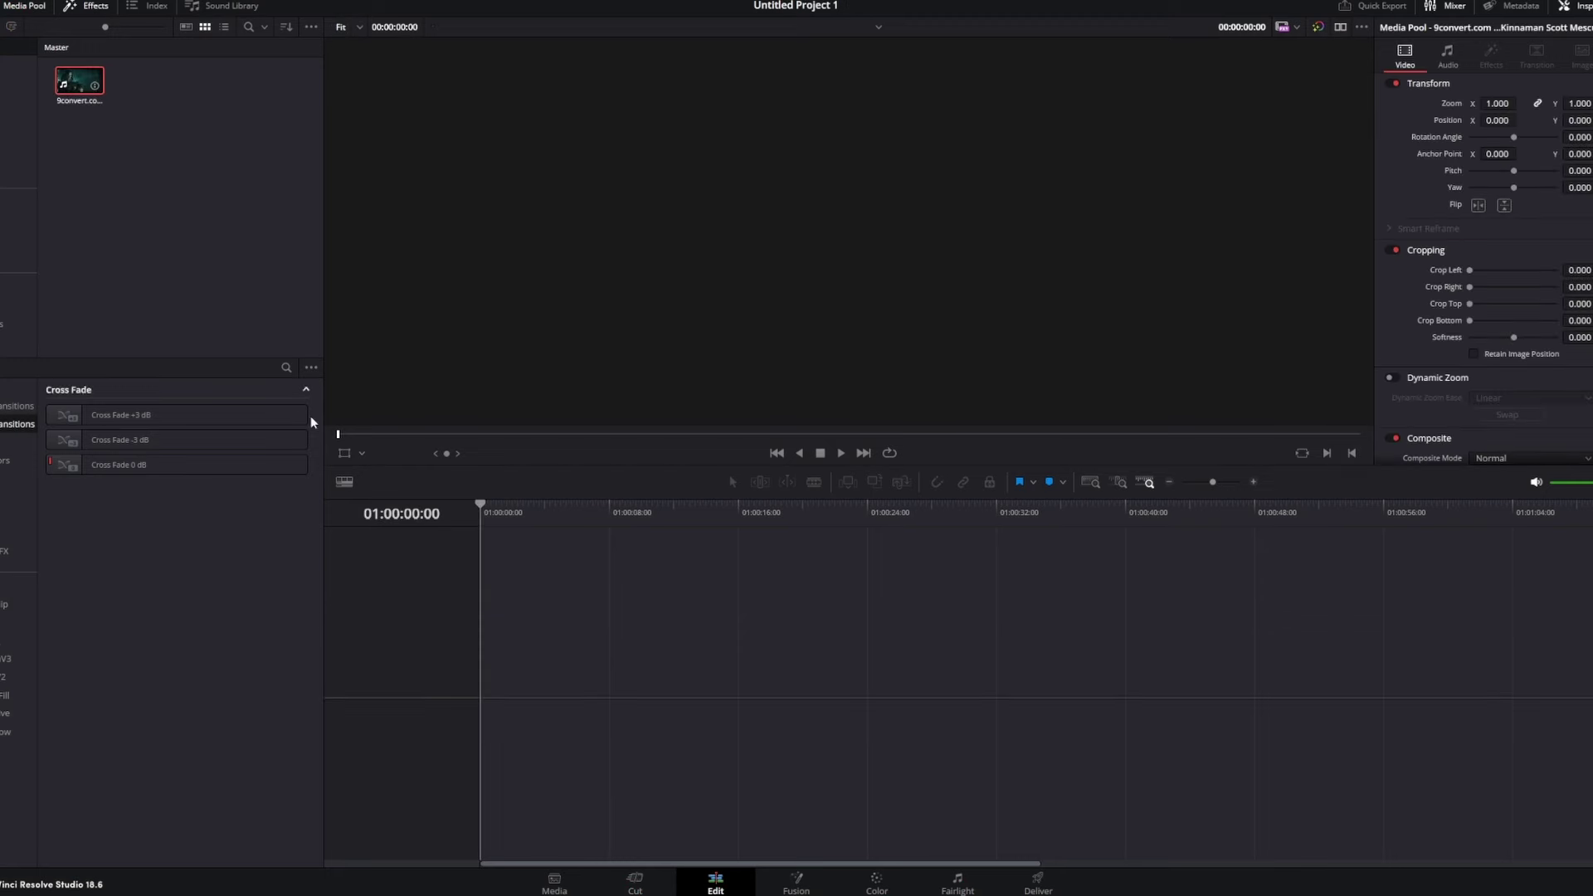
Place the trailer on a new timeline, ripple-trim off the opening logo, and split it at about 01:00:25:11.
left_click_drag(86, 93, 490, 666)
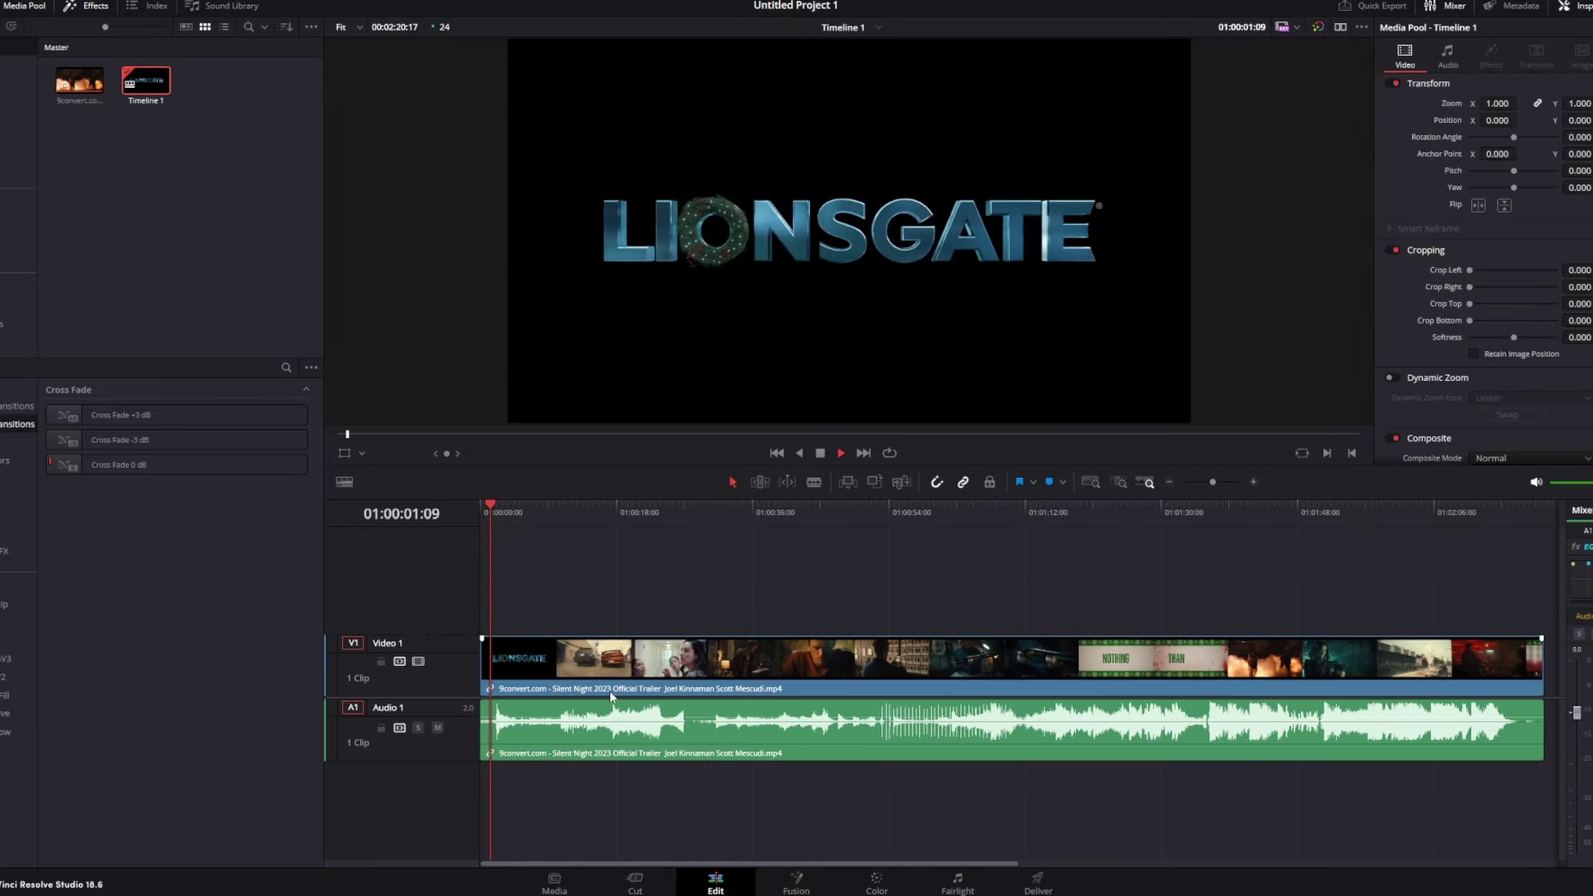
key("space")
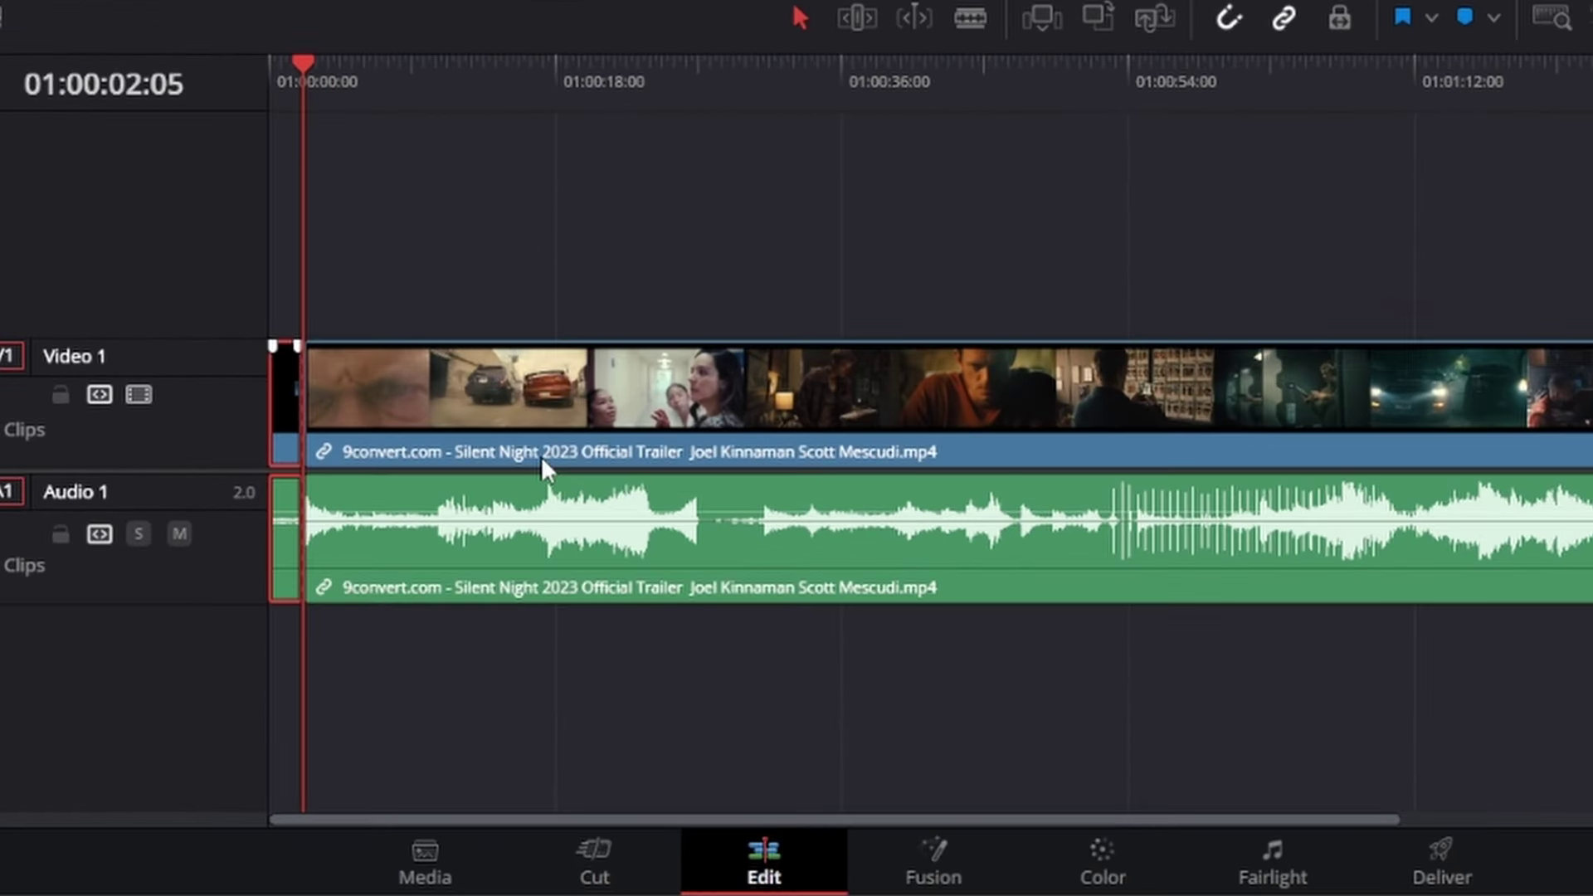
key("ctrl+shift+[")
key("space")
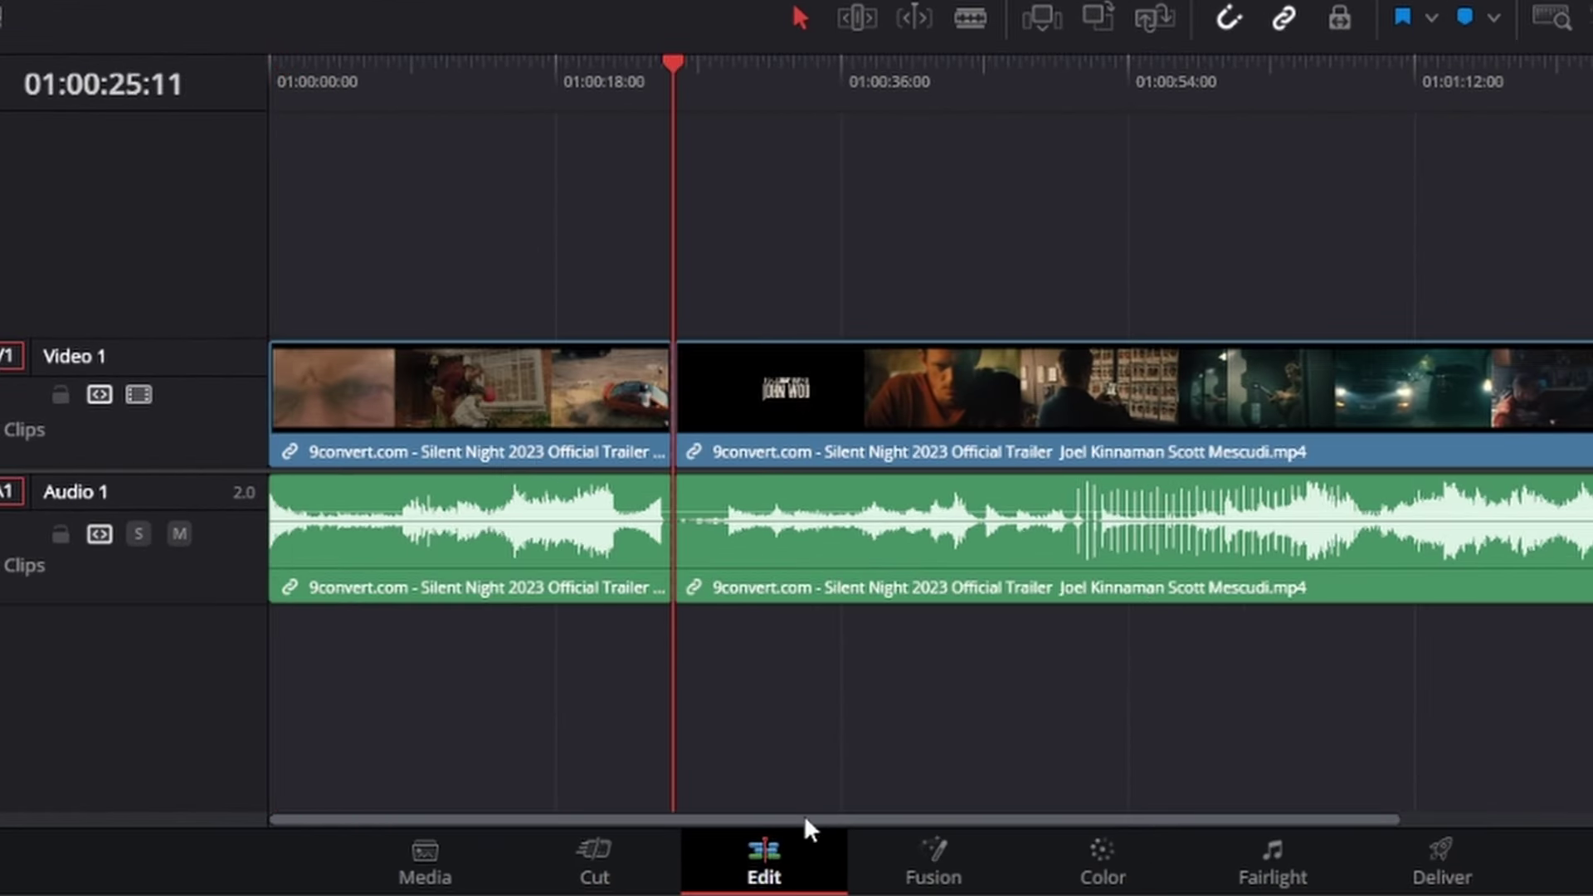
key("ctrl+b")
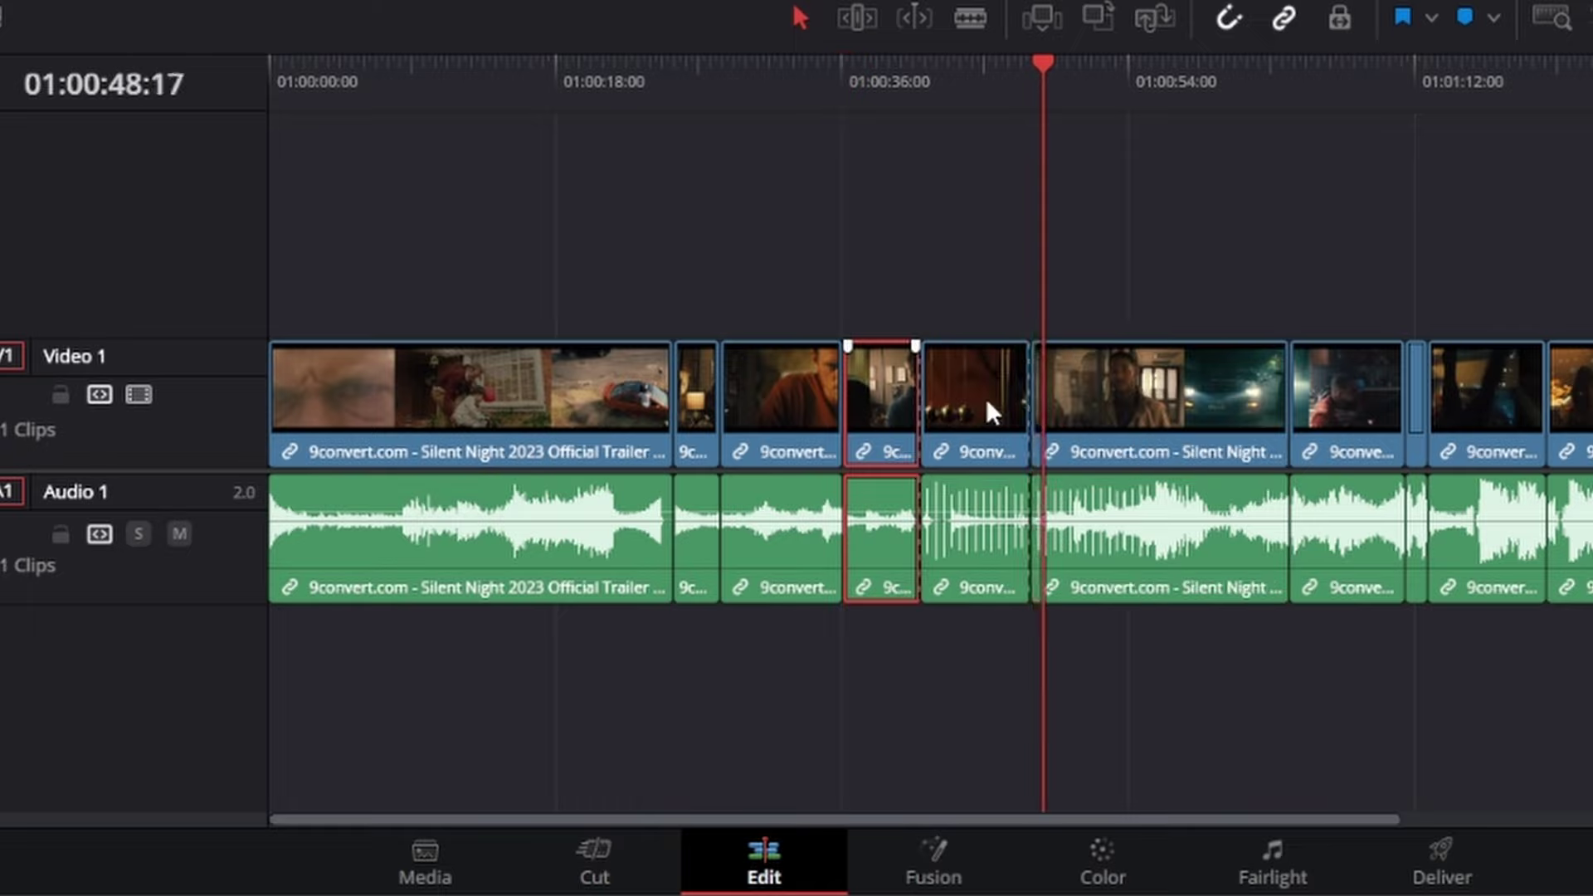
Lift trailer shots onto Video 2 and slide neighbouring clips left to close the gaps on Video 1.
left_click_drag(985, 396, 921, 370)
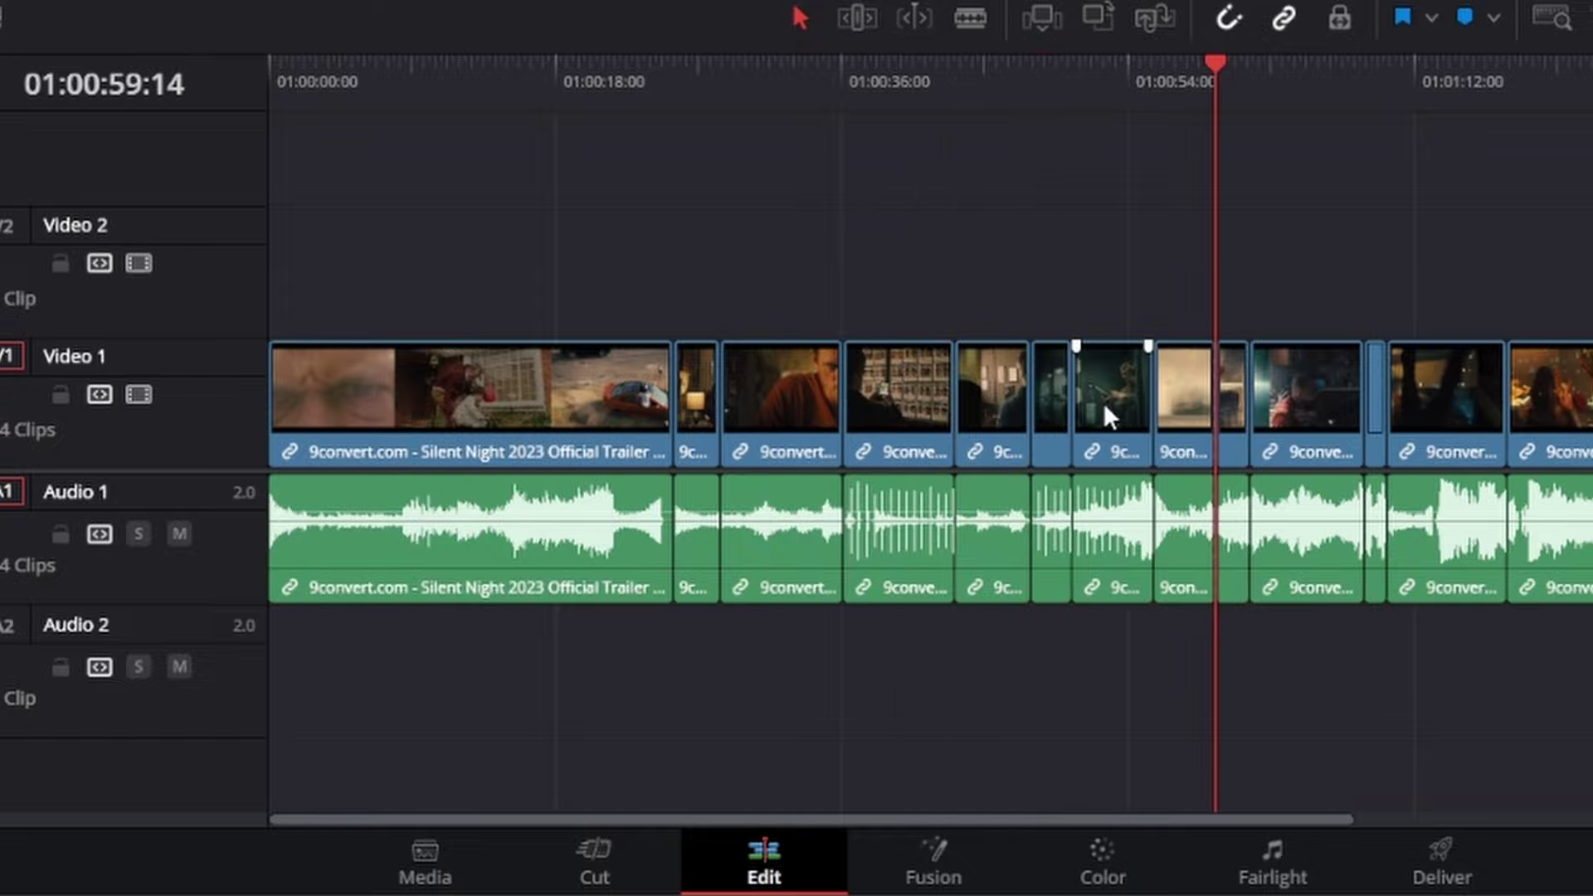
left_click_drag(1104, 402, 1121, 282)
left_click_drag(1178, 390, 1105, 398)
left_click_drag(1112, 303, 1161, 396)
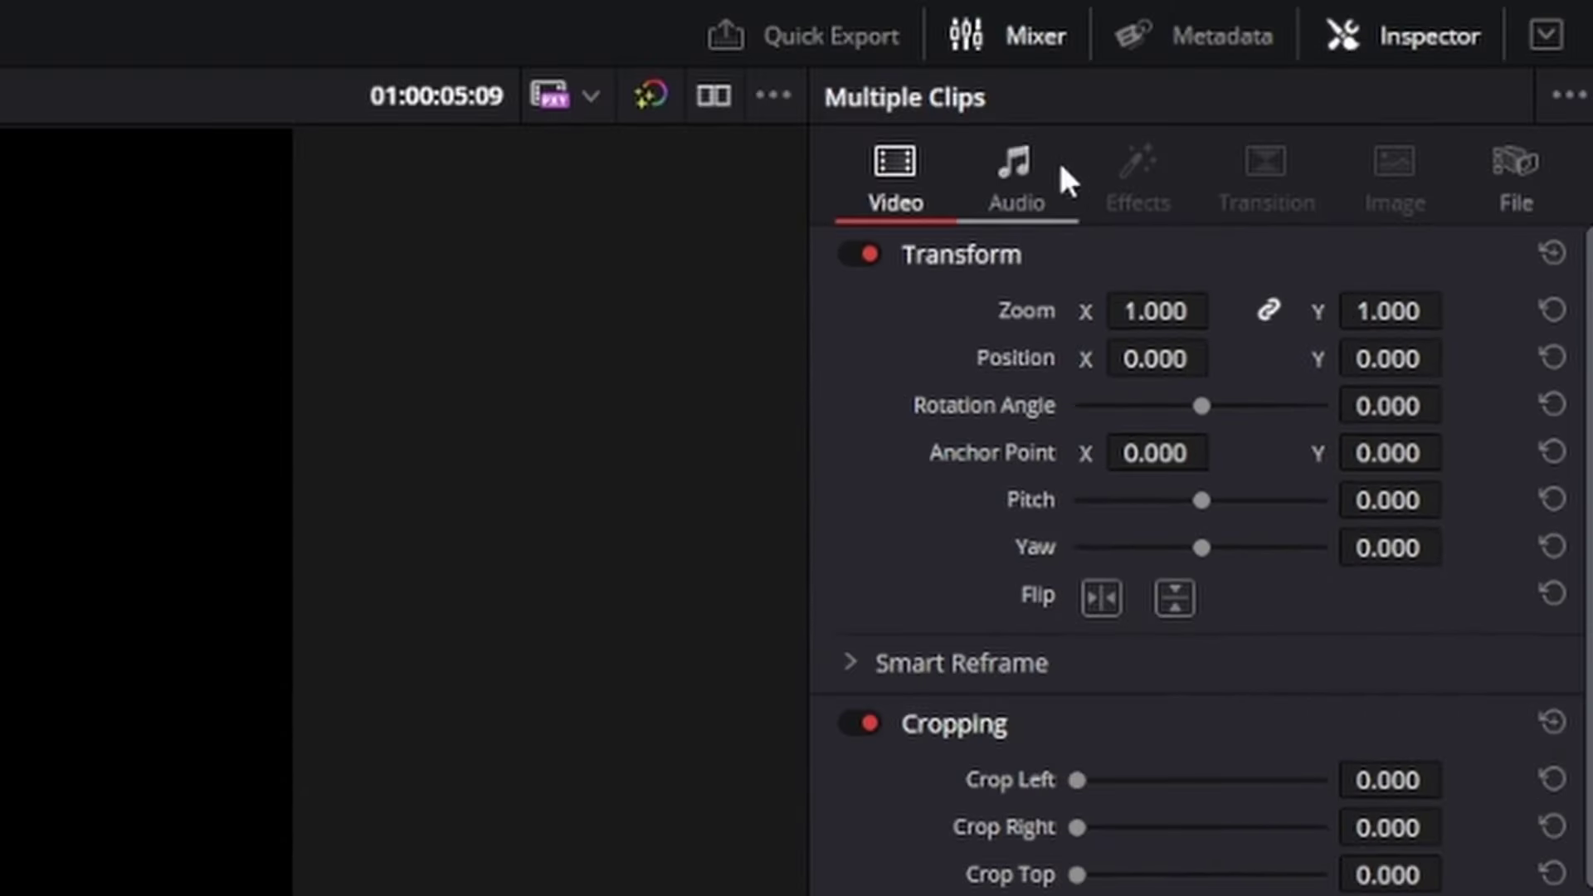
Show the volume and pan settings for the selected trailer clips in the Inspector's Audio tab.
left_click(1065, 170)
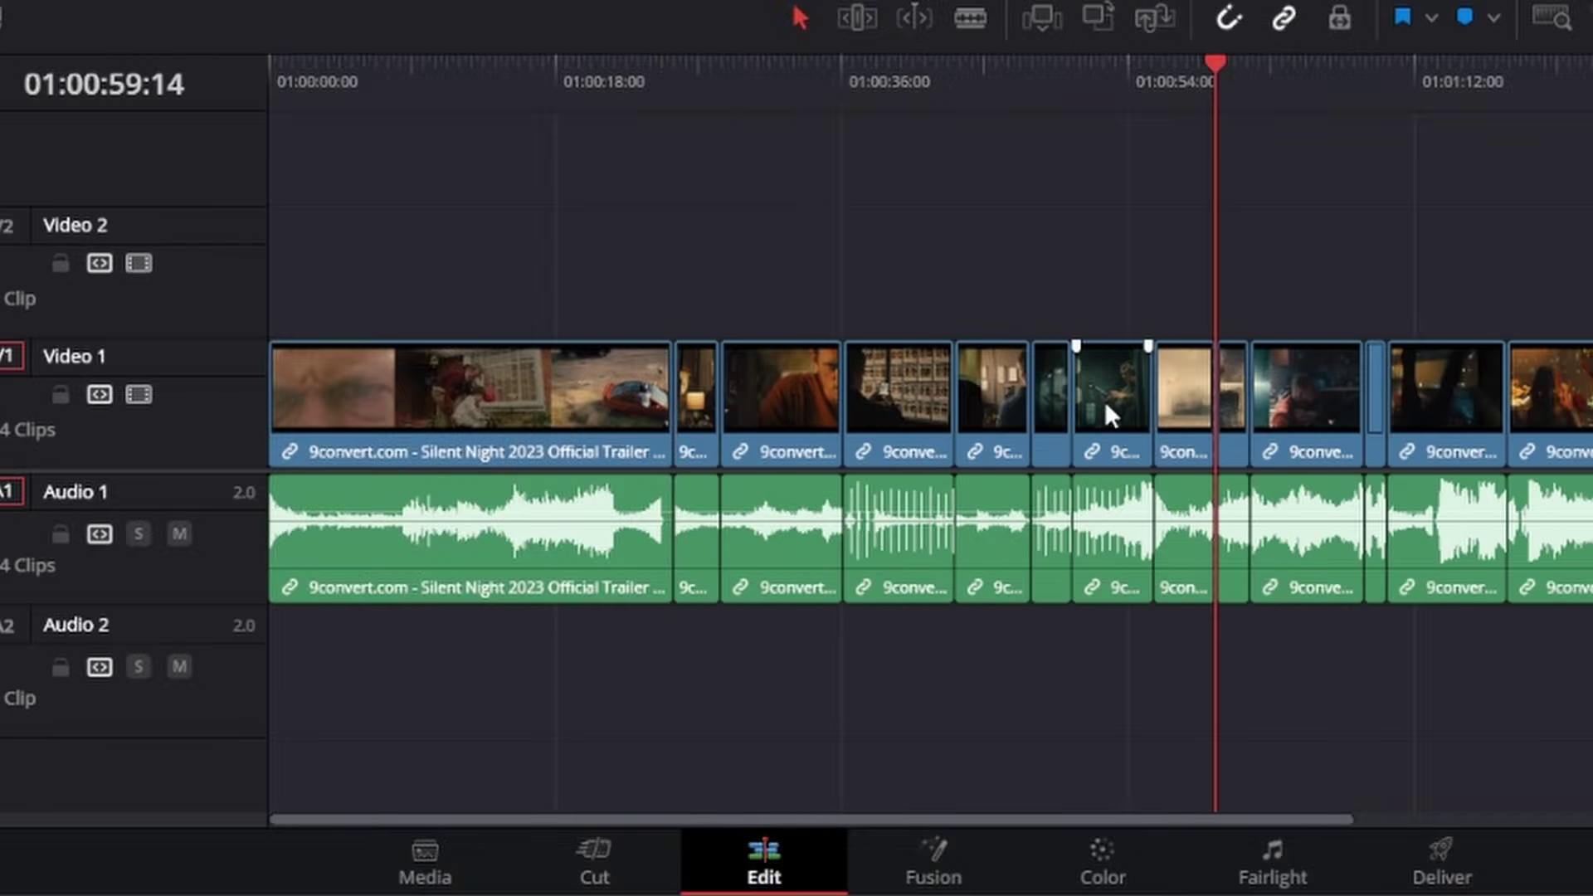
Raise another trailer shot to Video 2/Audio 2, then scrub the talking-head timeline to about seven seconds.
left_click_drag(1104, 400, 1109, 266)
left_click(1178, 390)
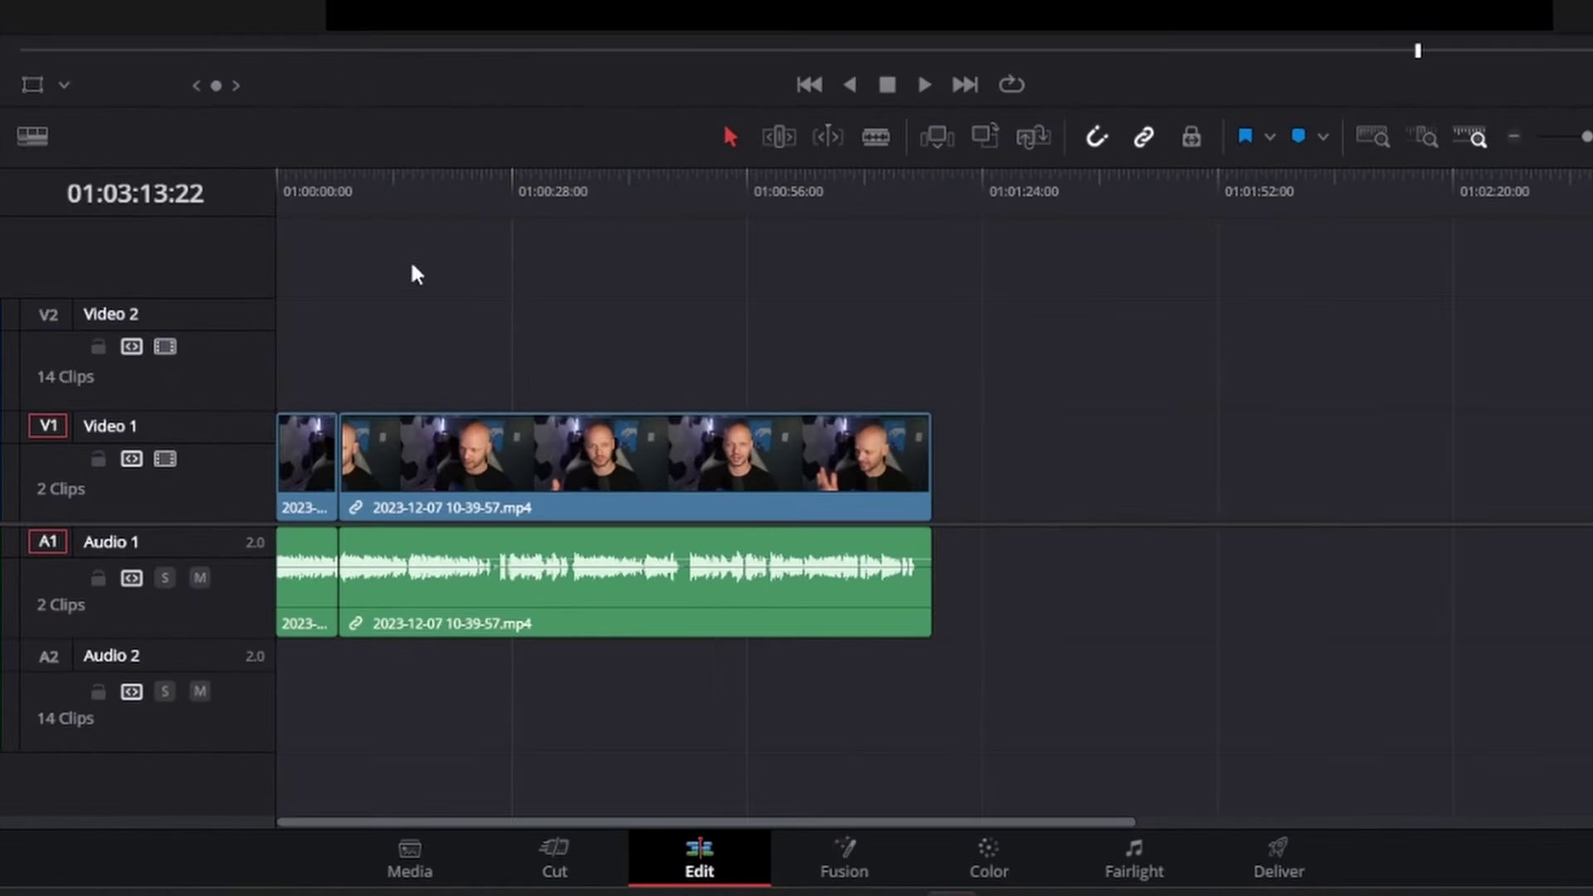
left_click(362, 288)
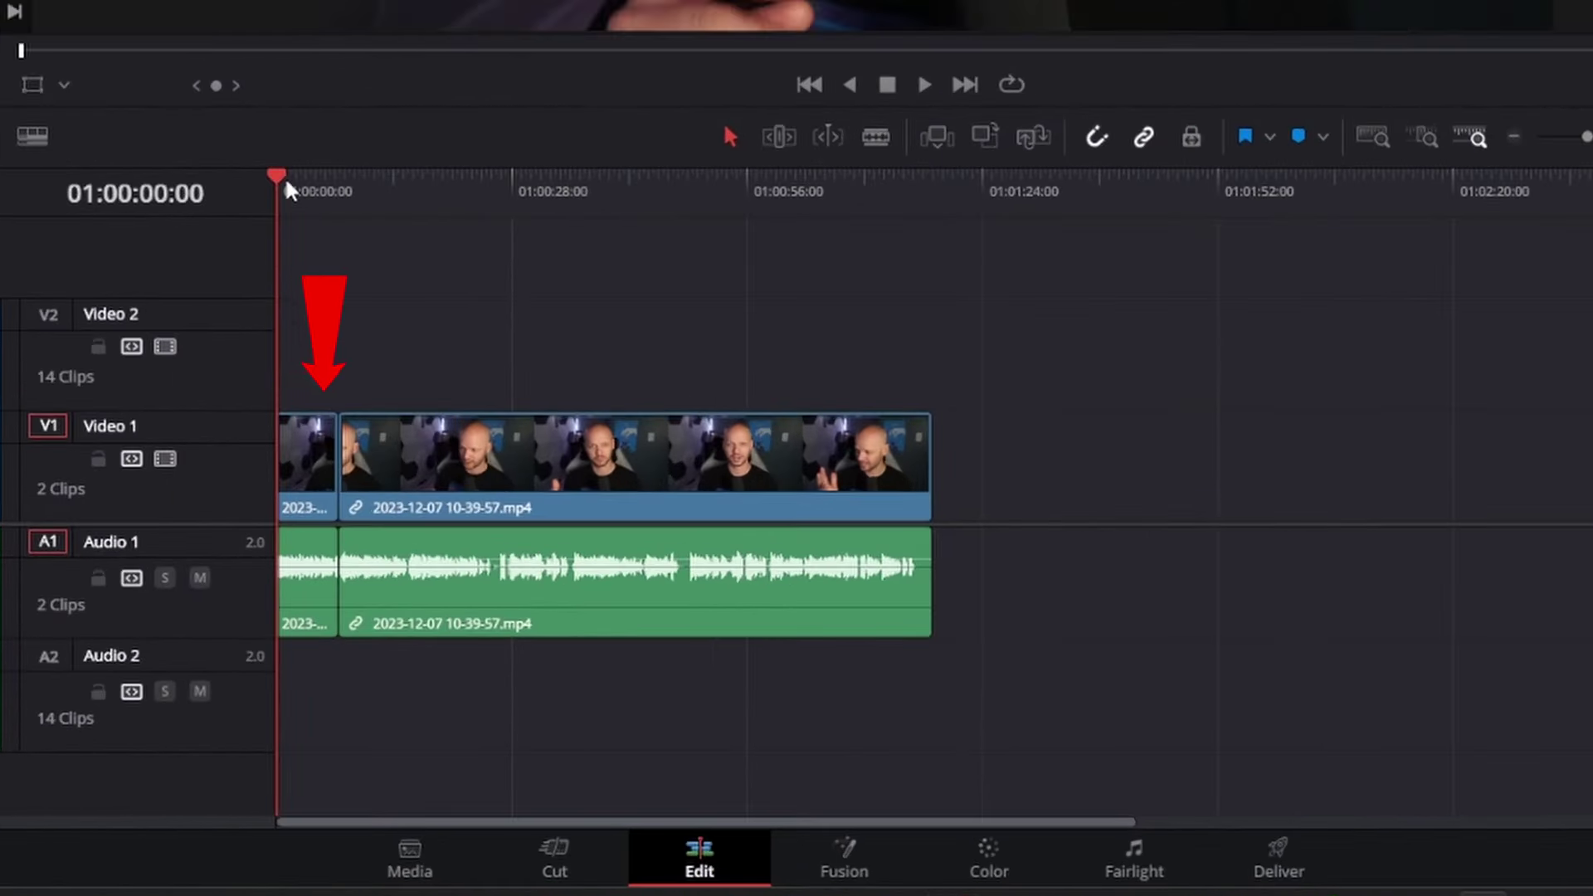
left_click_drag(303, 174, 338, 174)
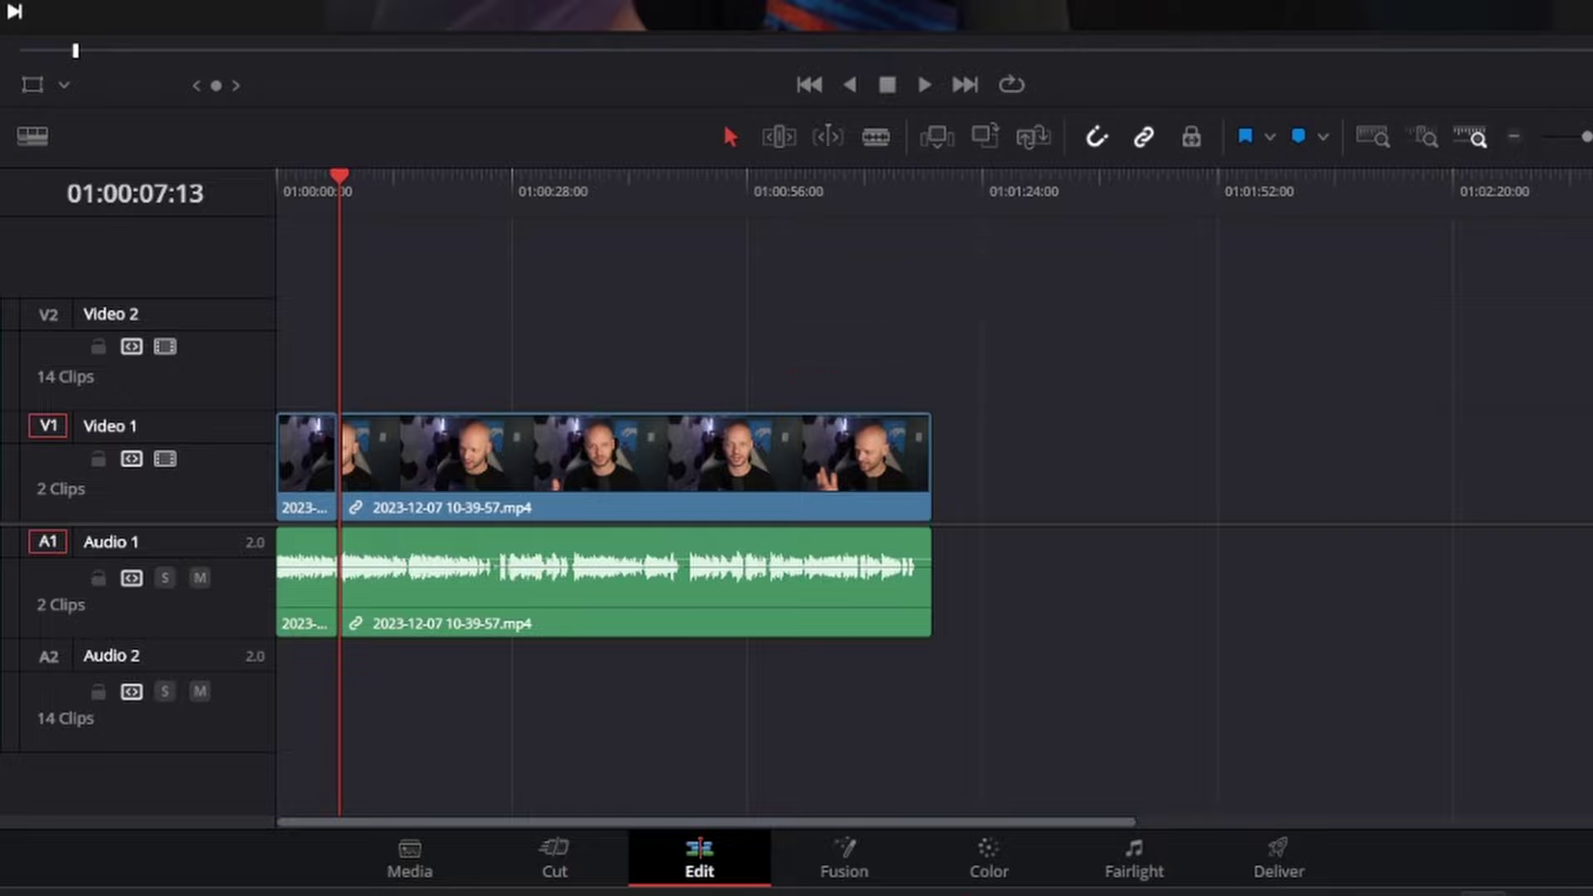
Drop four trailer shots onto Video 2/Audio 2 over the recording and preview the edit.
left_click_drag(417, 251, 422, 327)
key("space")
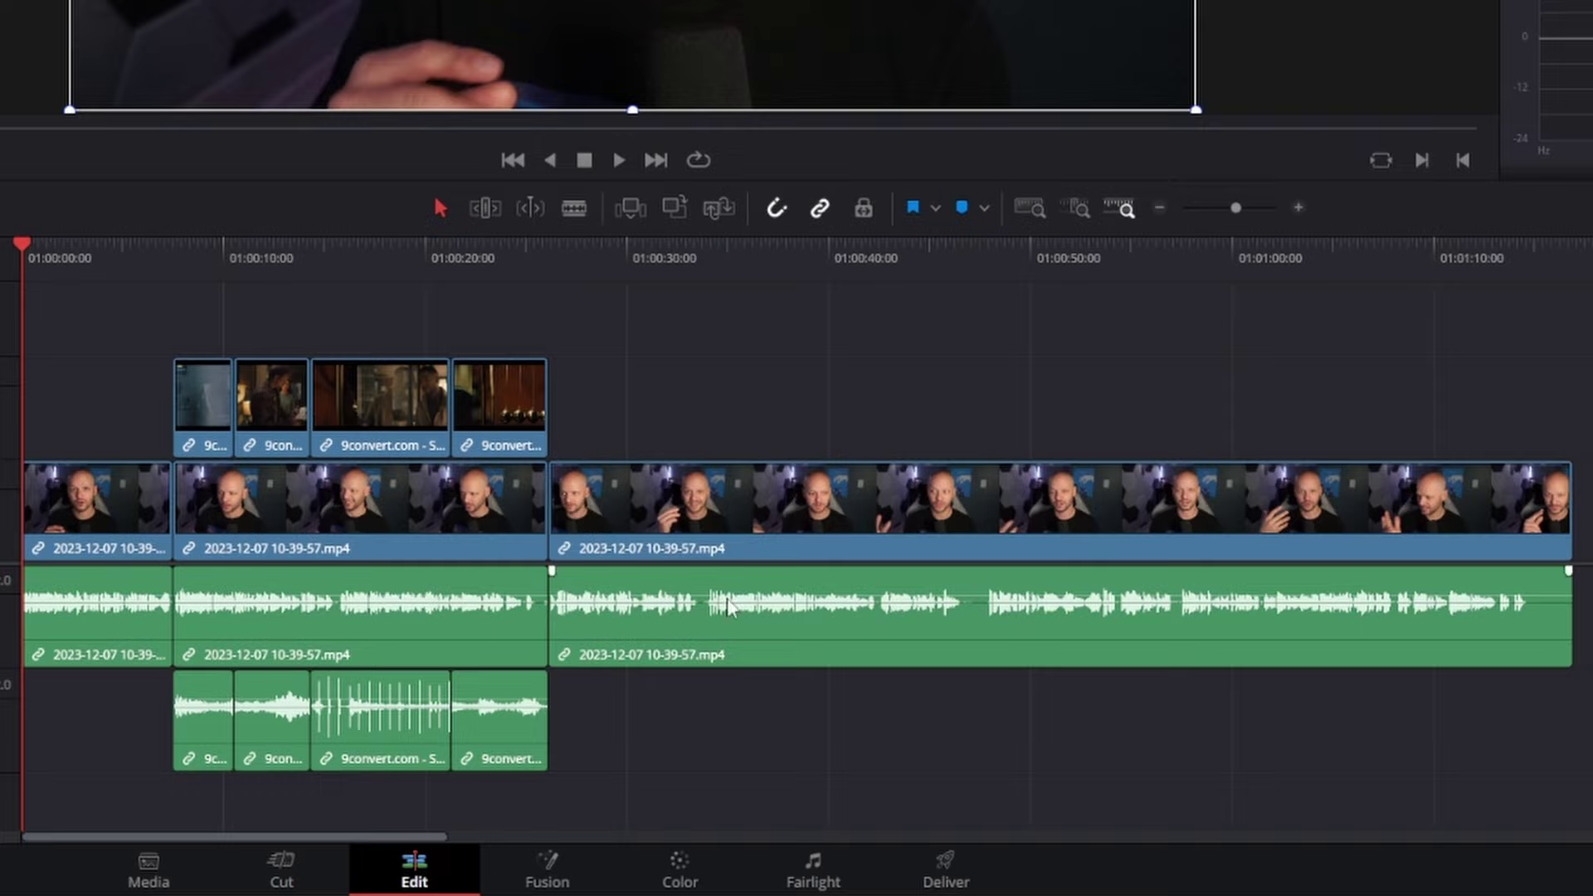
left_click_drag(208, 345, 605, 395)
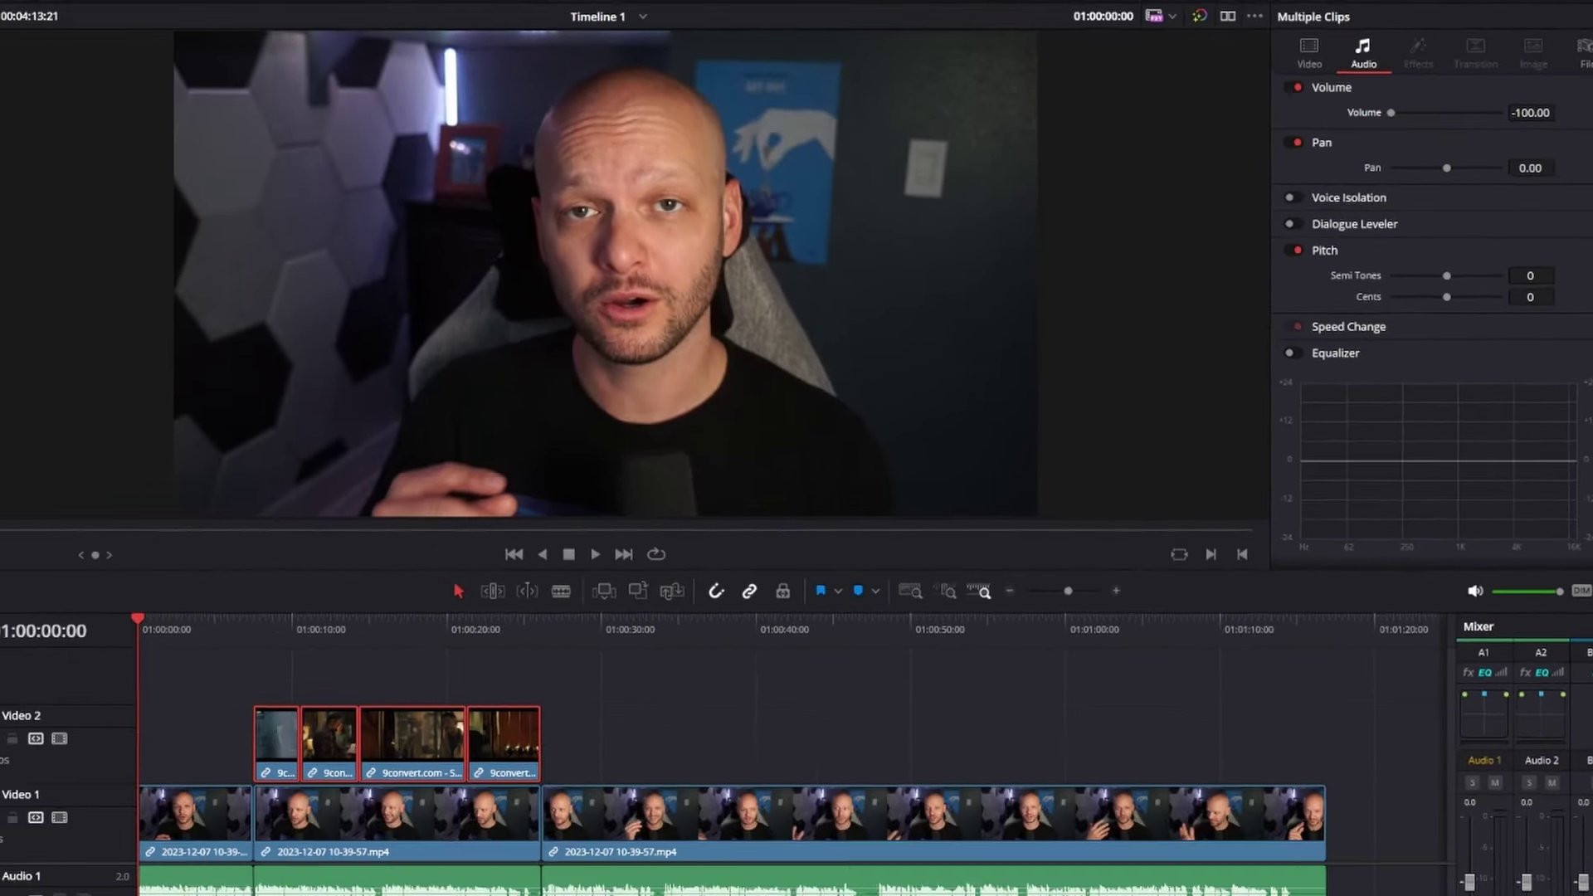
left_click(521, 809)
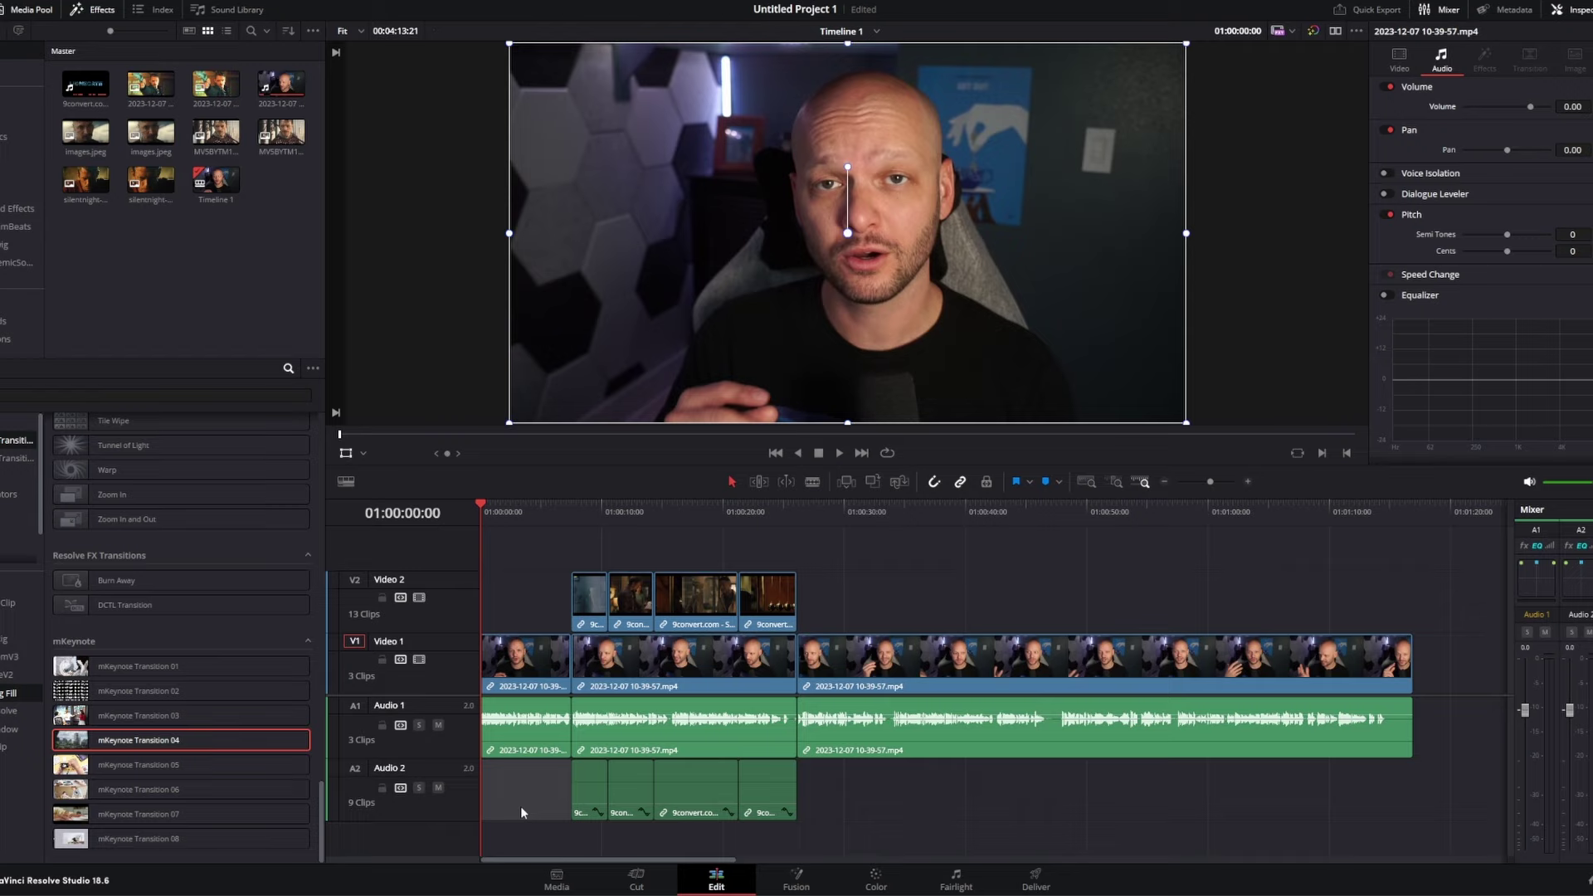
key("space")
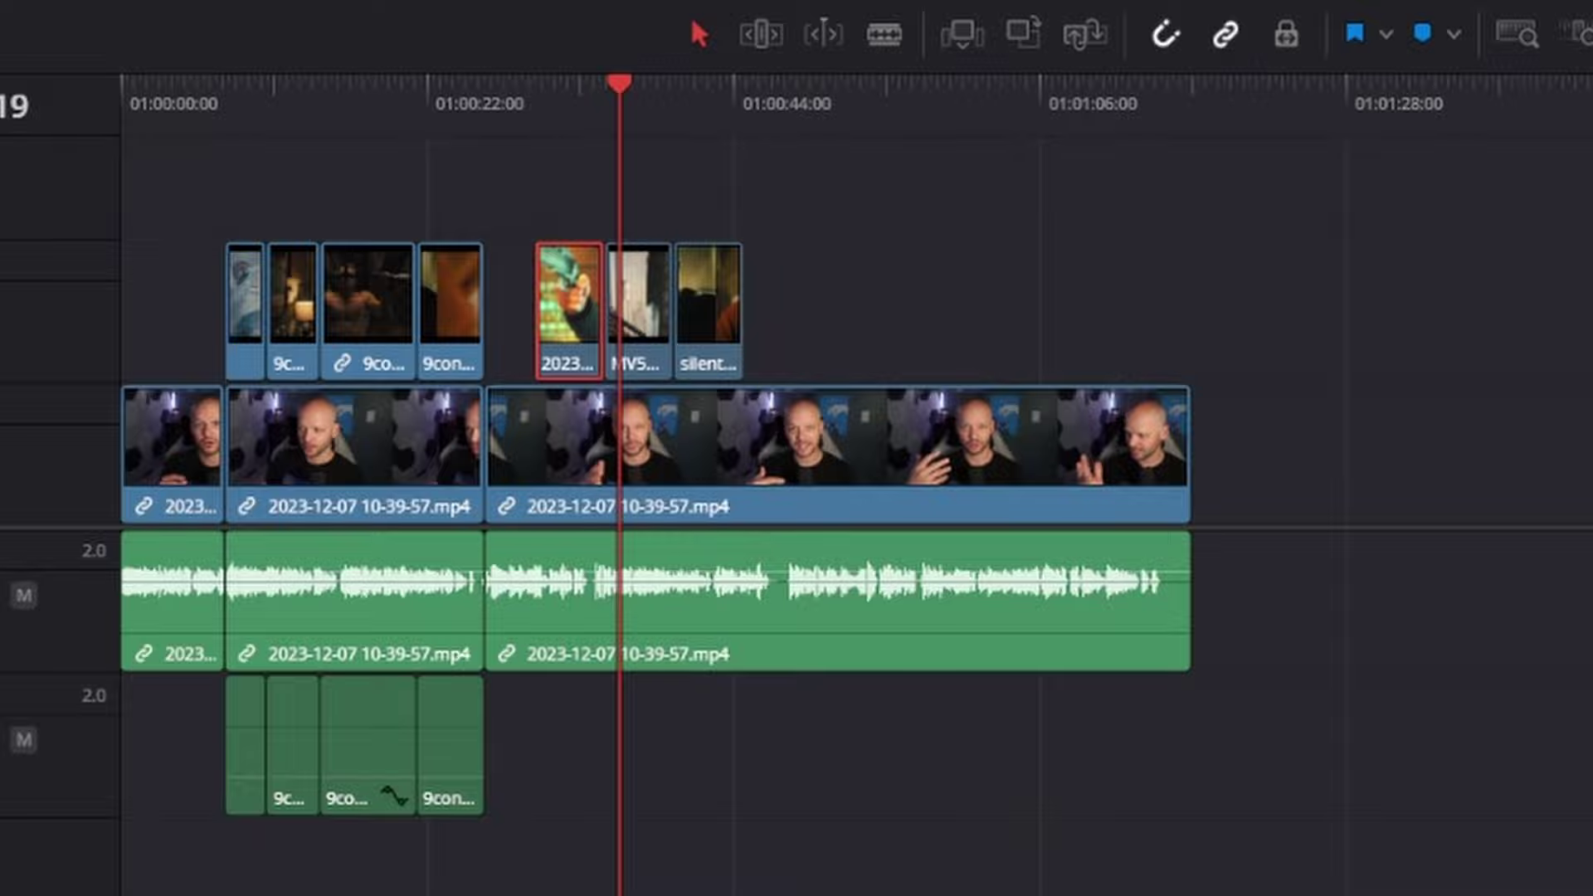
Place images.jpeg on Video 2 after the second group of trailer clips.
left_click_drag(763, 305, 759, 307)
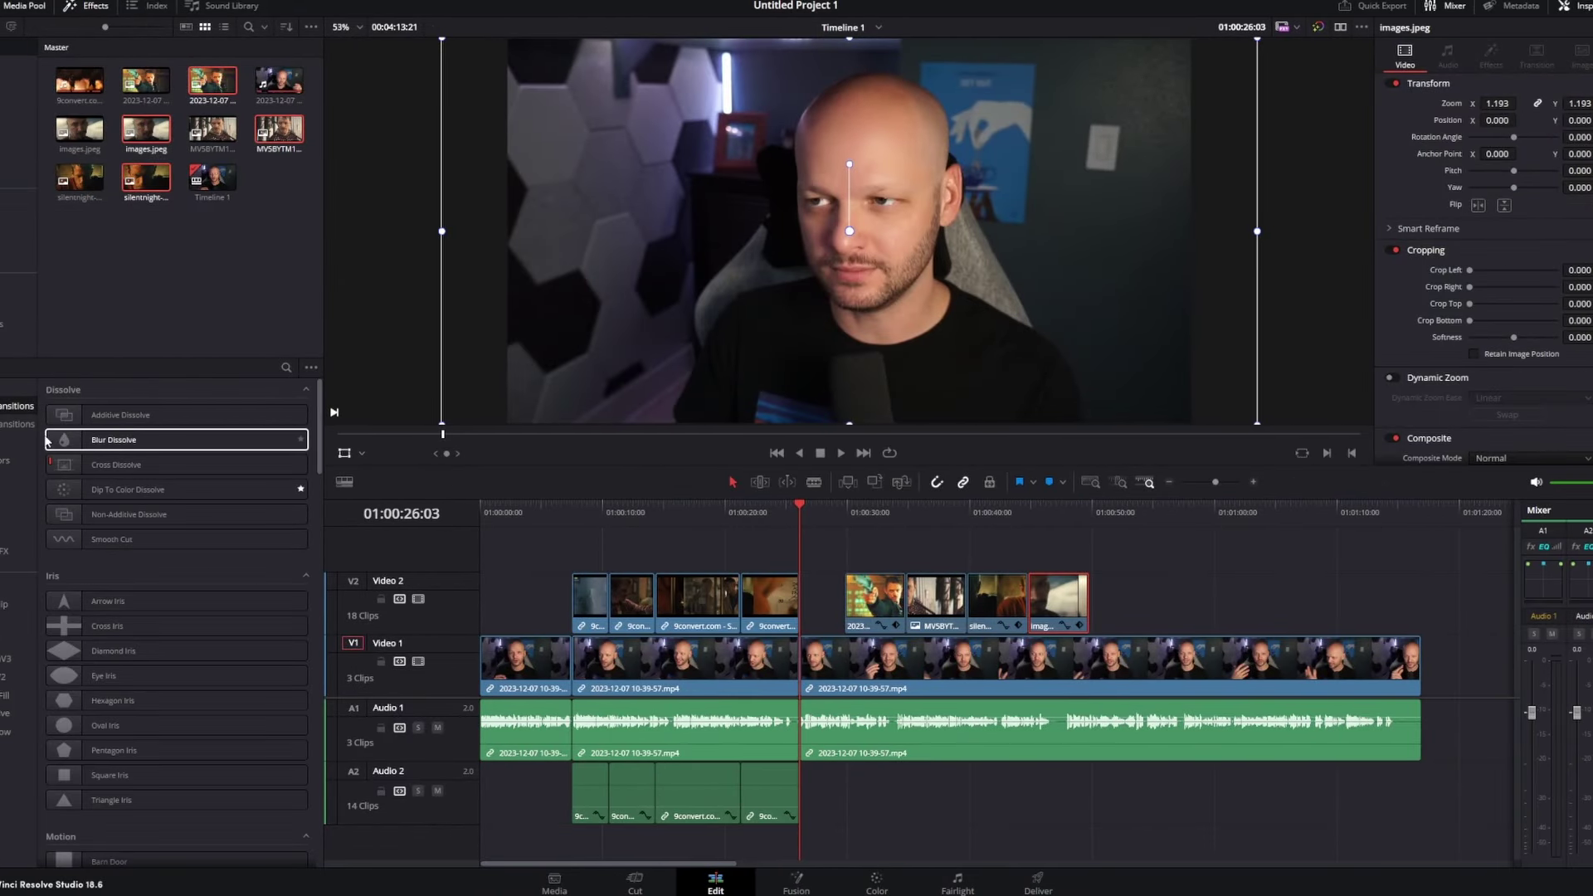
Apply mKeynote Transition 04 and Transition 07 to the Video 2 clip edges.
left_click_drag(321, 434, 319, 457)
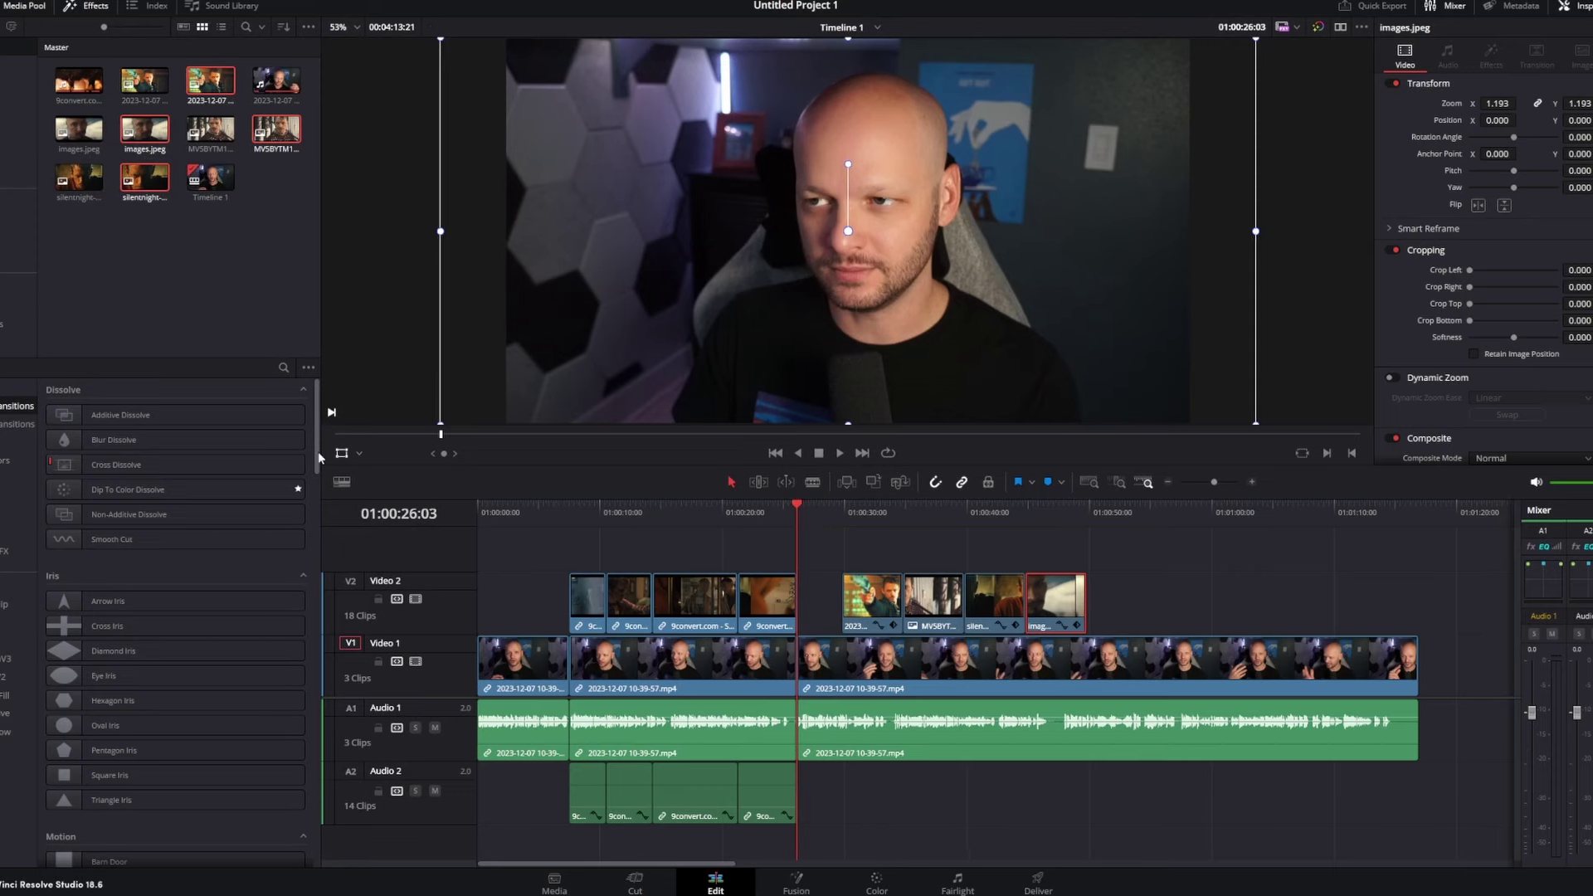
left_click_drag(340, 760, 341, 820)
left_click_drag(199, 789, 737, 614)
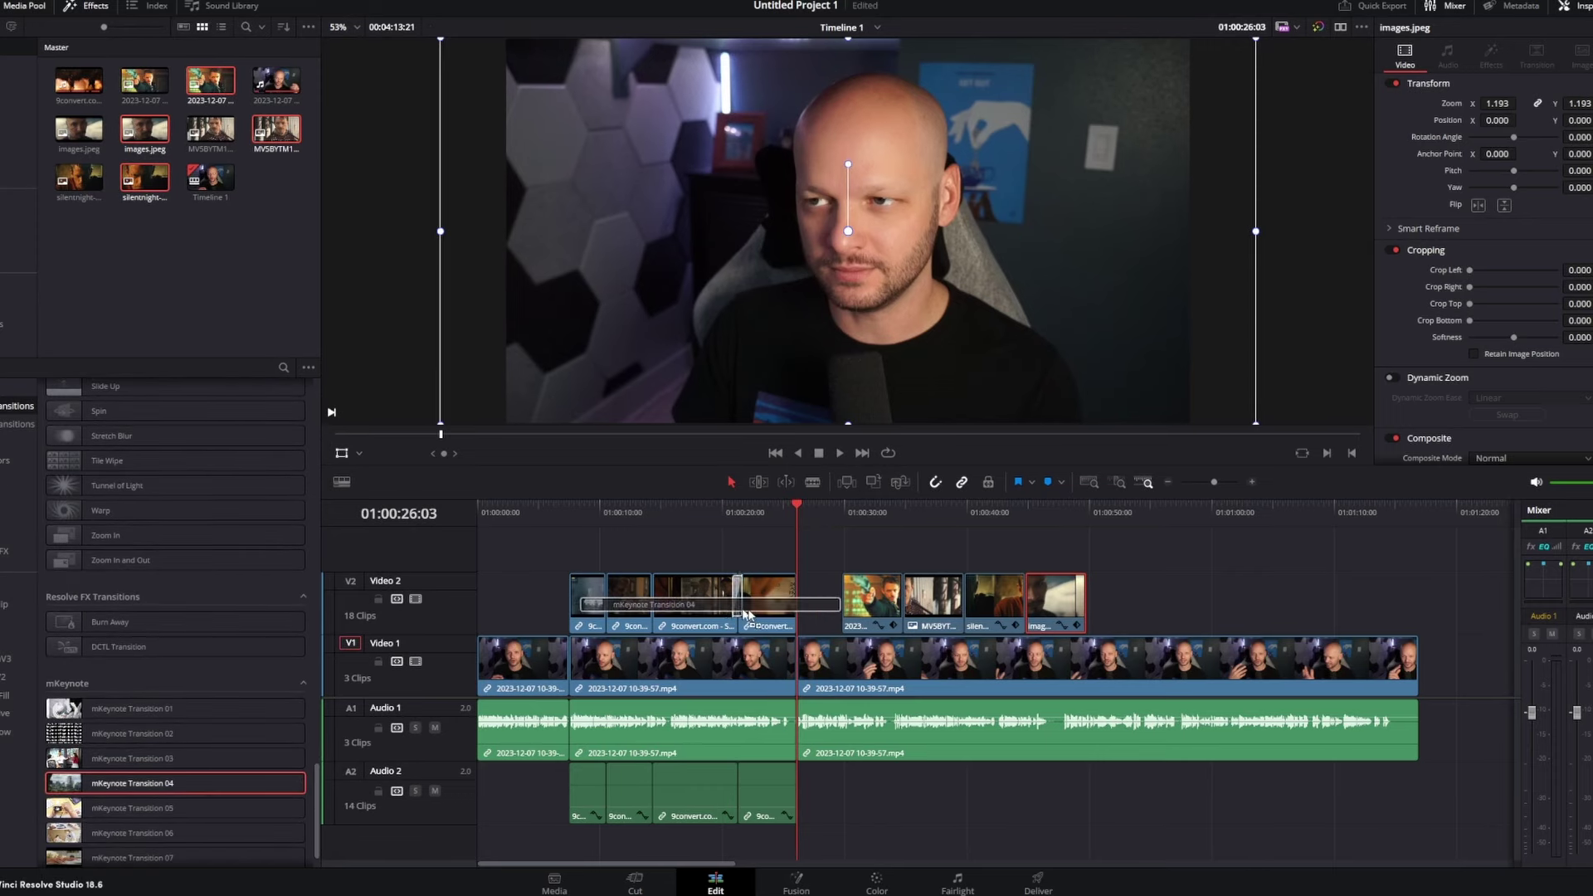
left_click_drag(153, 863, 1056, 611)
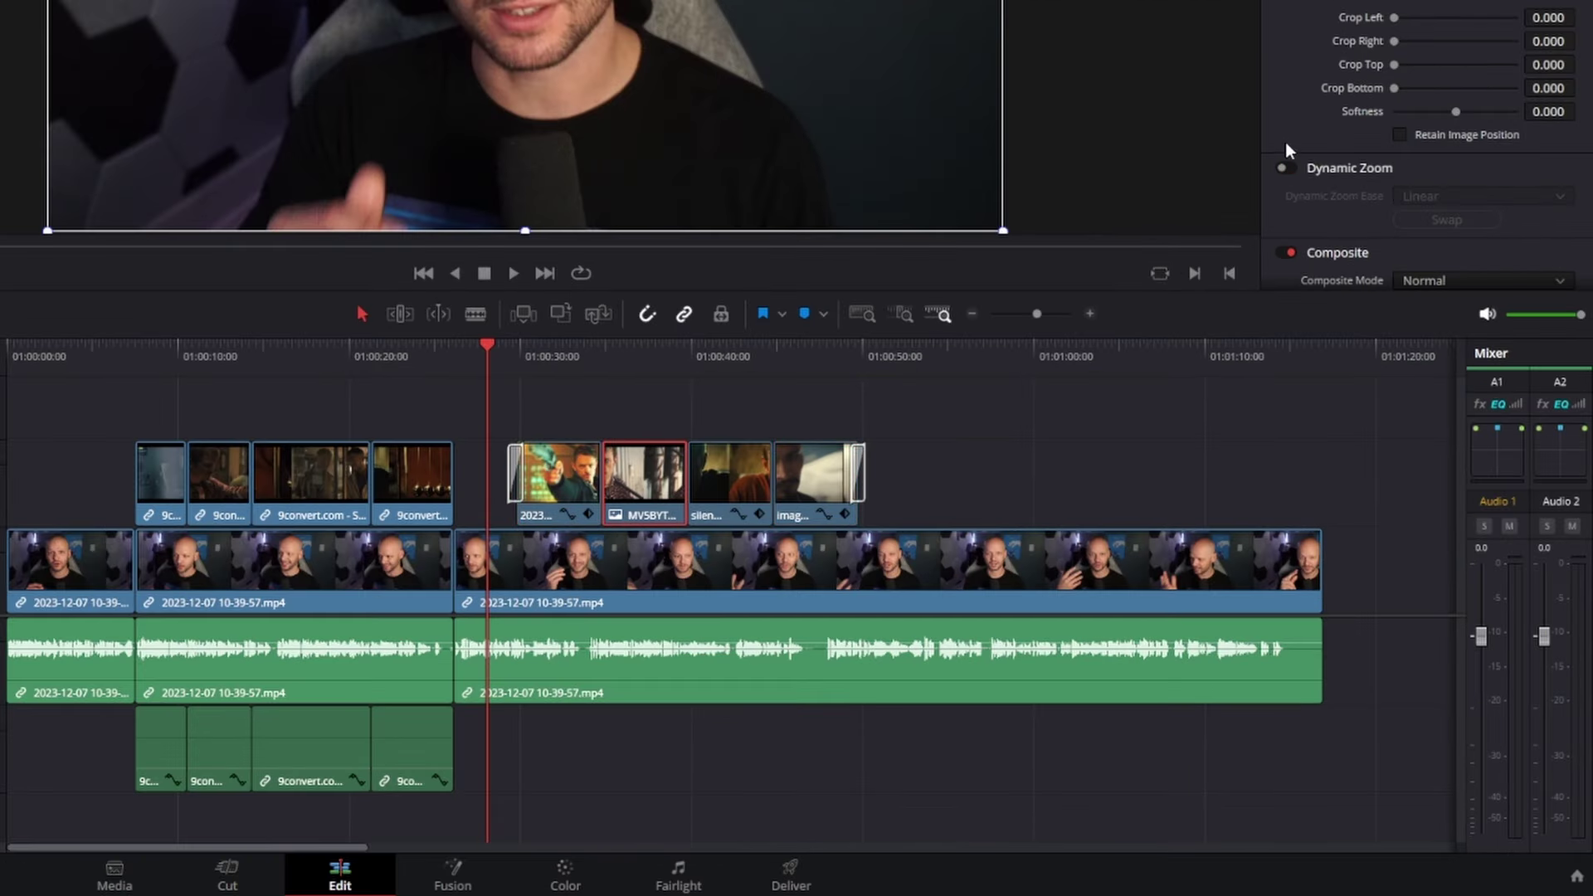
left_click(502, 353)
Play back the overlaid section with the new mKeynote transitions.
key("space")
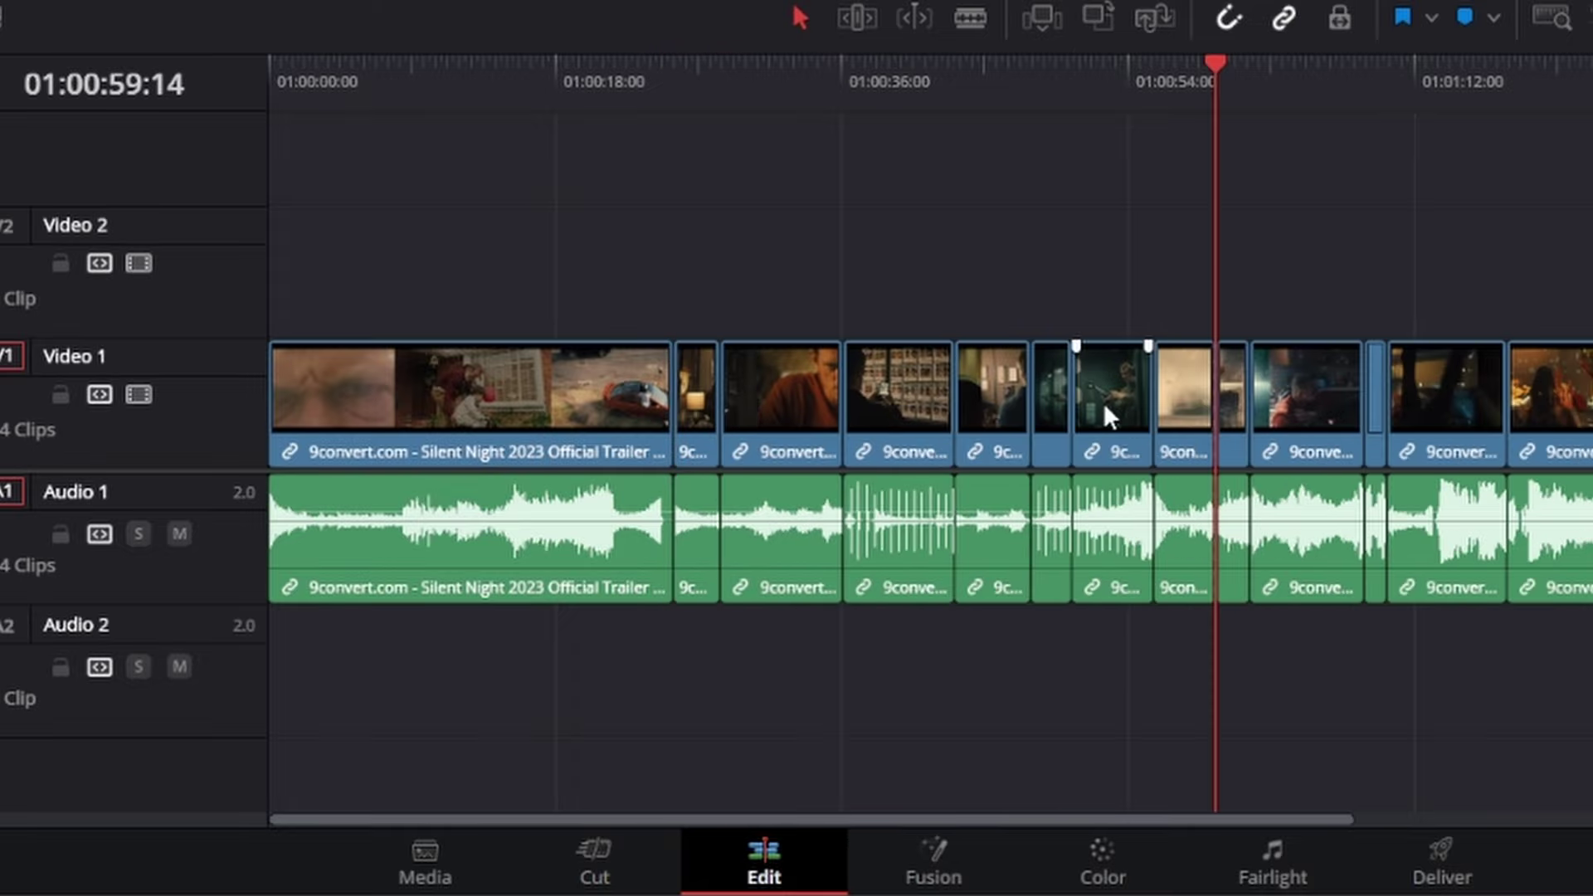
Move one trailer clip to Video 2, shift the next clip left, then drop the lifted clip into the Video 1 gap.
left_click_drag(1104, 401, 1118, 274)
left_click(1178, 390)
left_click_drag(1185, 392, 1101, 395)
left_click_drag(1163, 353, 1164, 365)
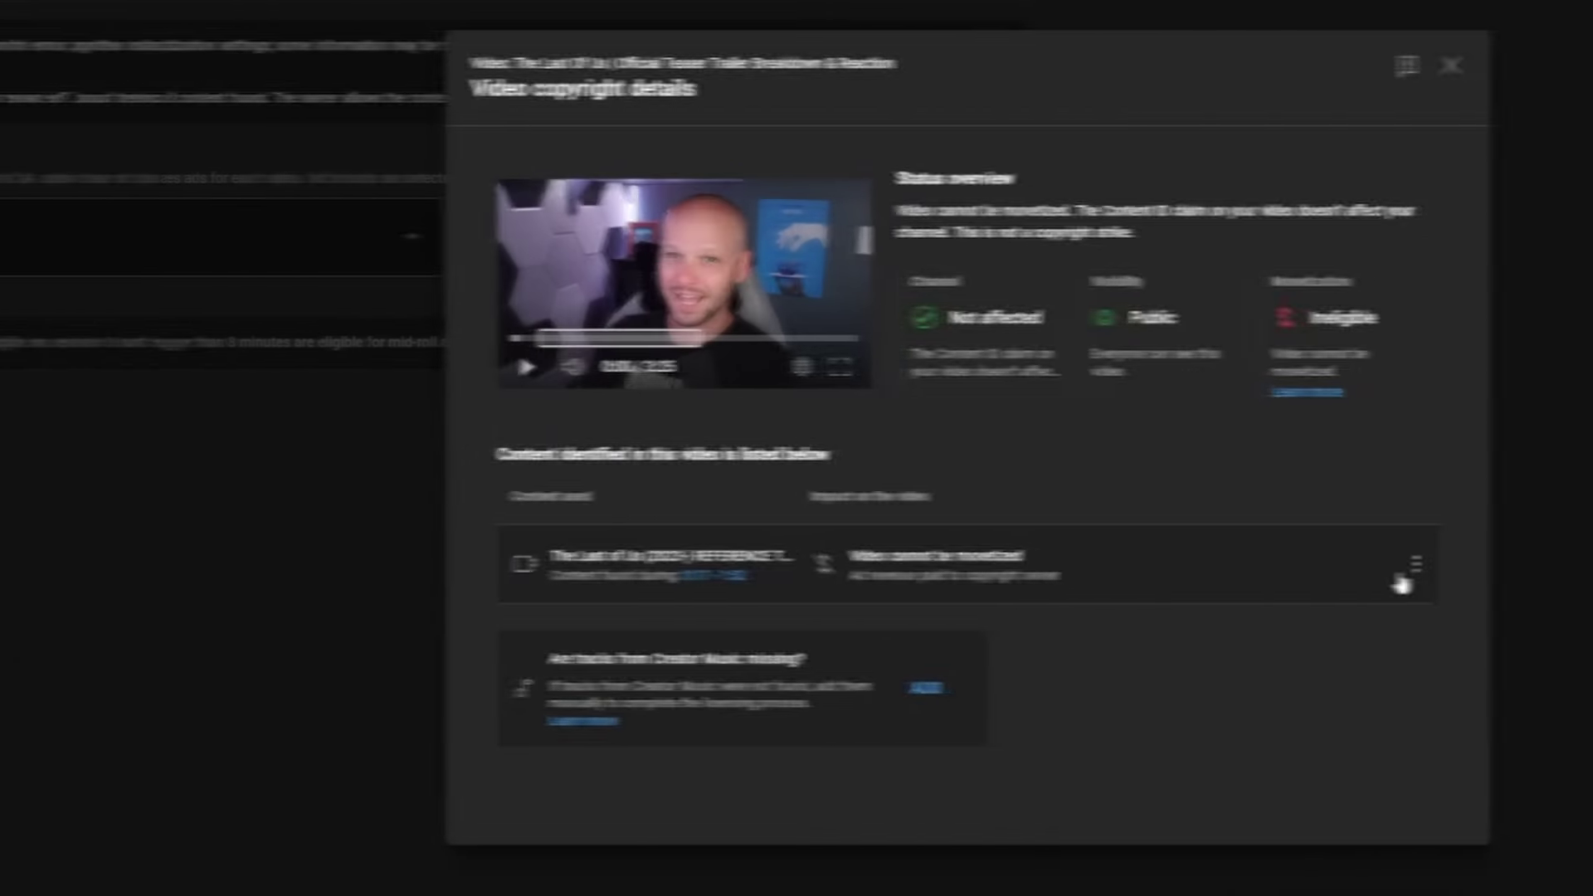
Start disputing the Content ID claim and proceed with a fair-use copyright exception.
left_click(1328, 754)
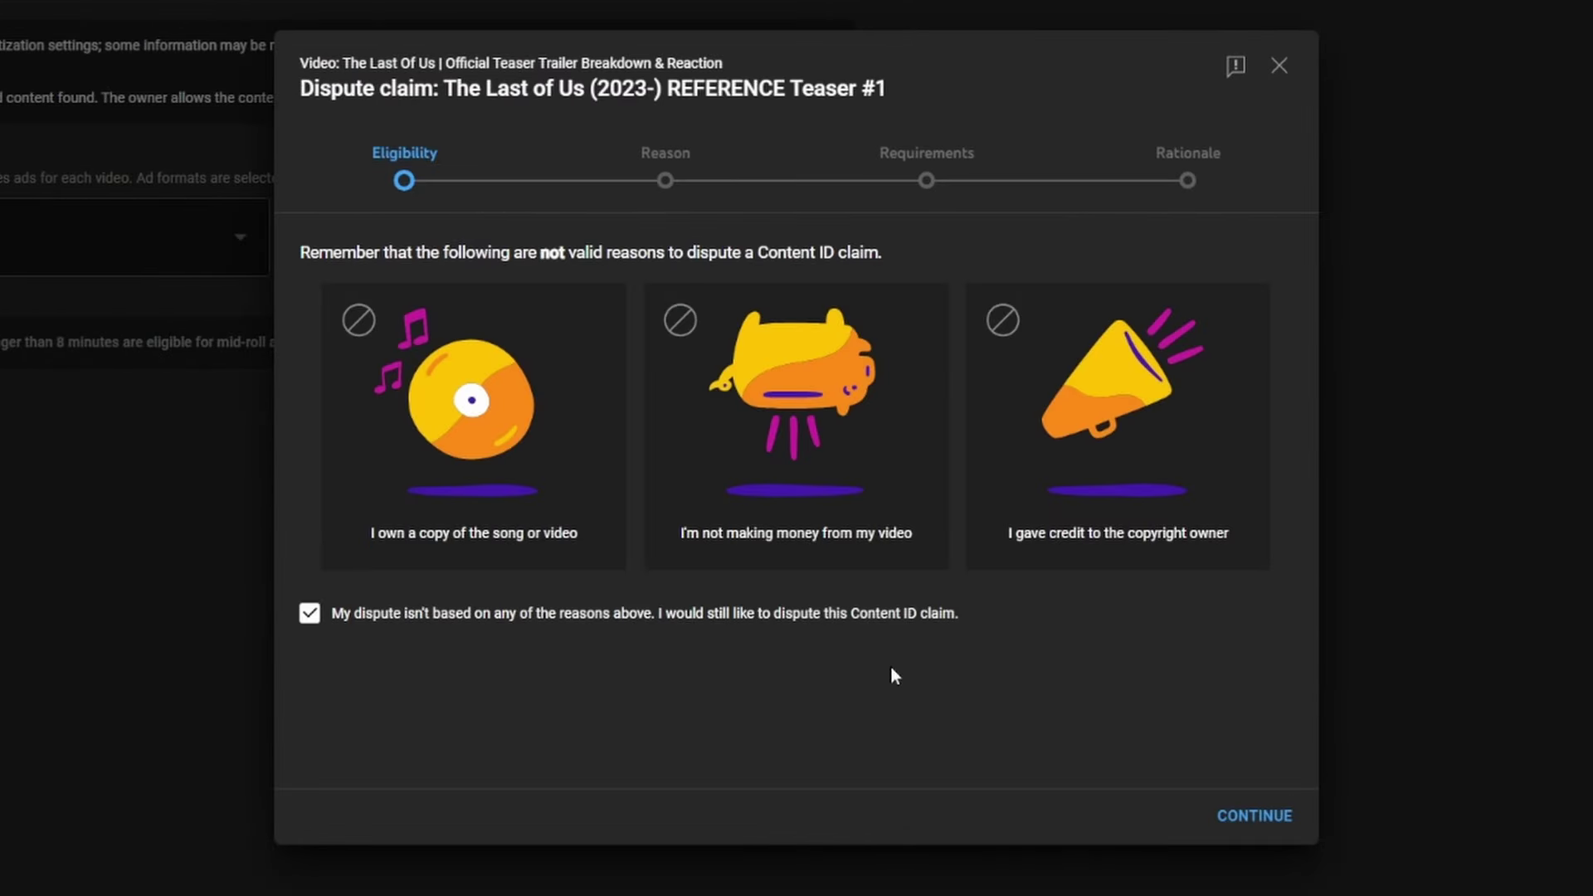
left_click(1251, 816)
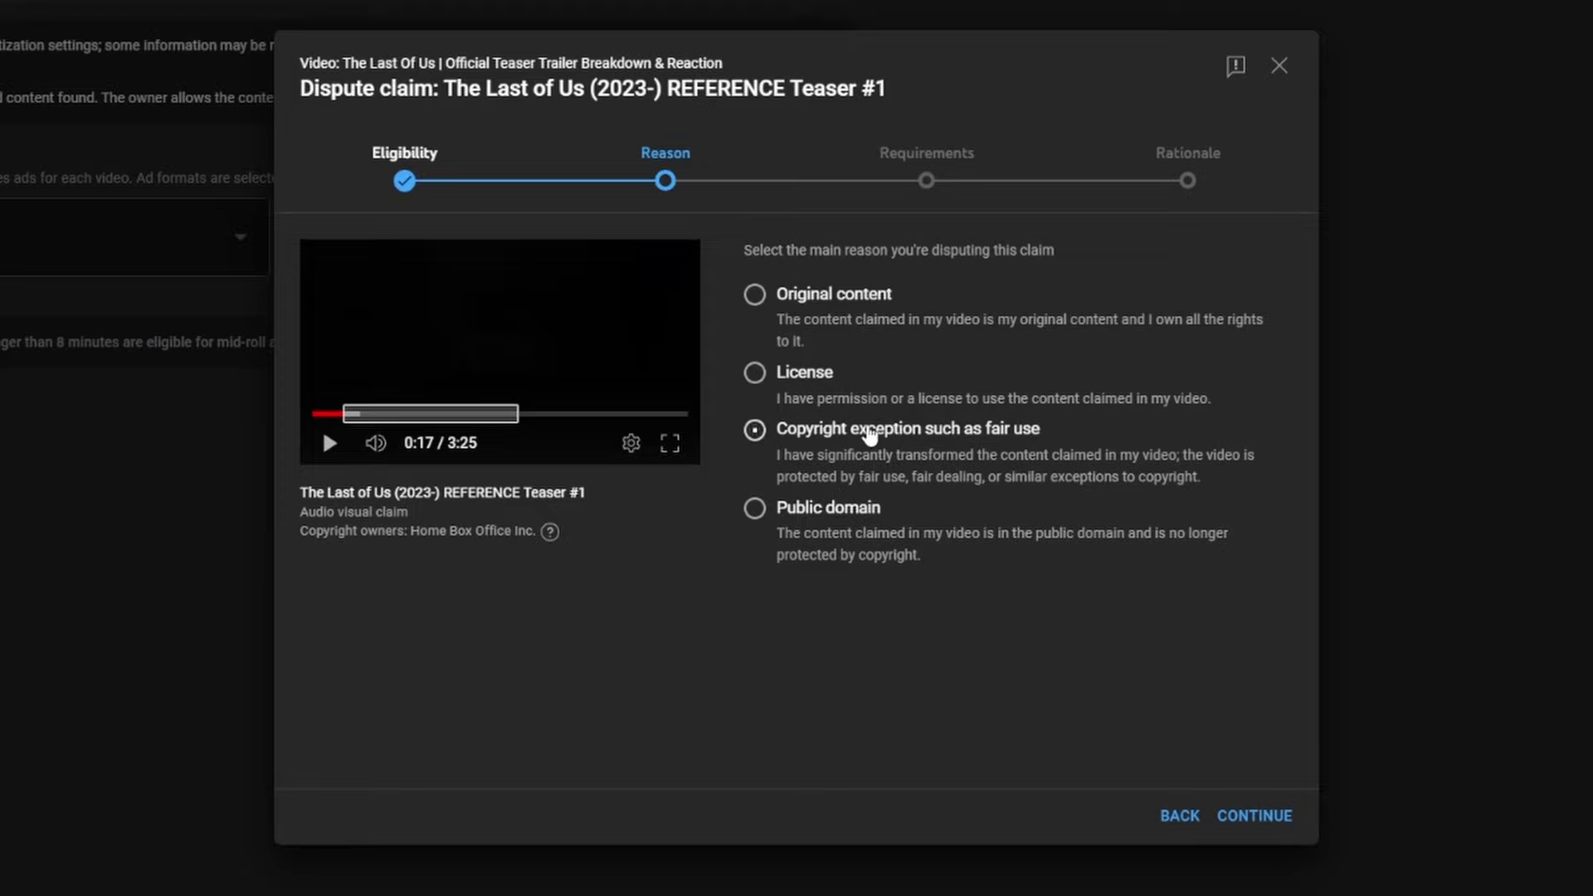
left_click(1263, 815)
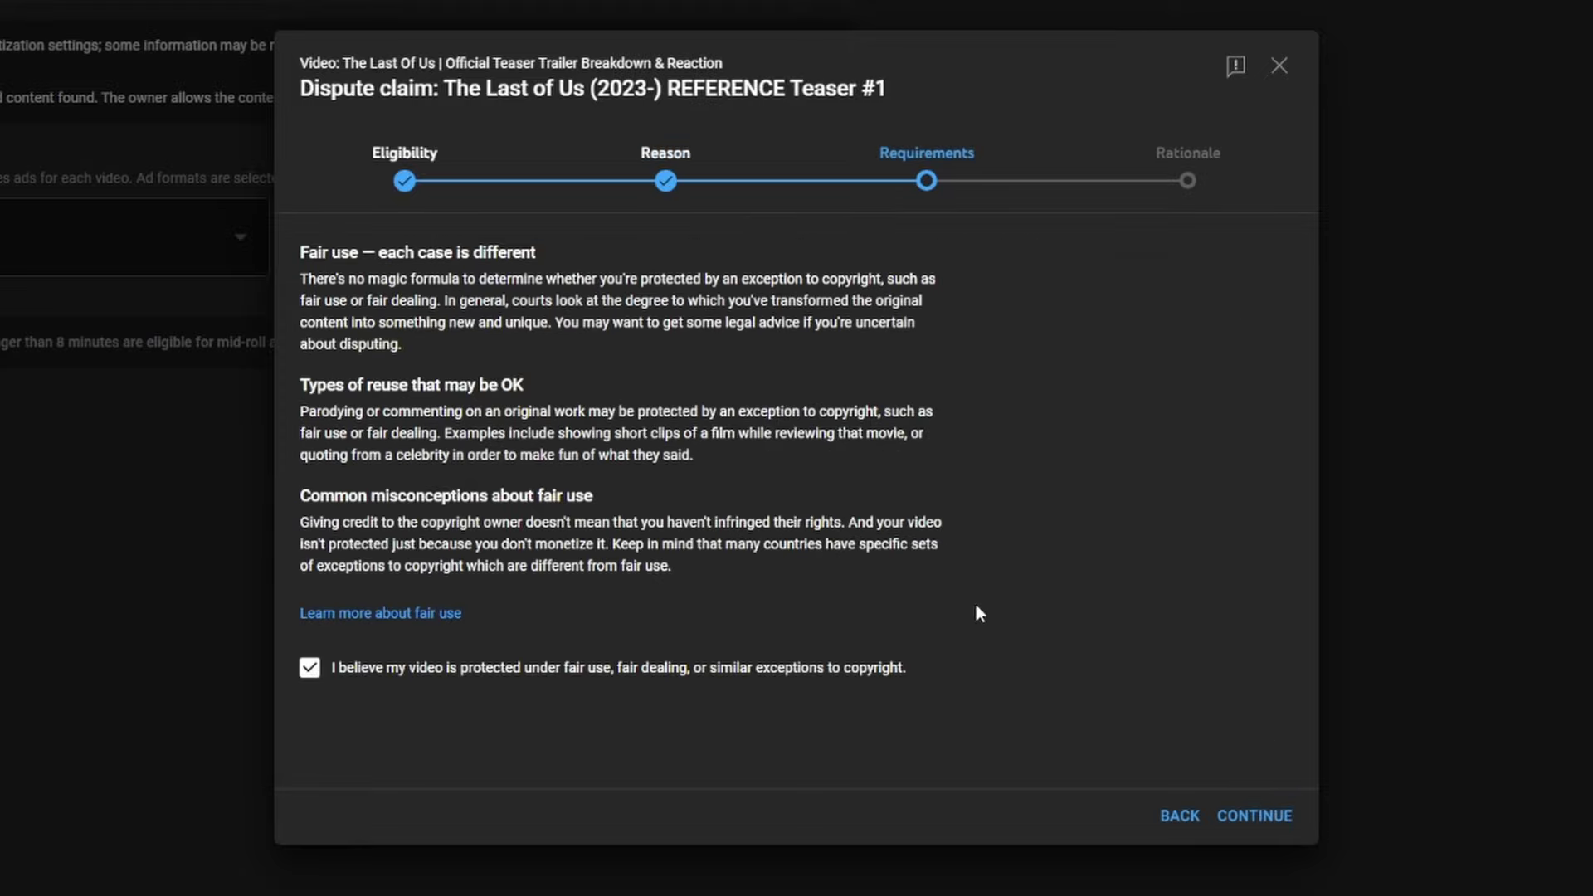
left_click(1254, 815)
Set the type of reuse to Review in the fair-use dispute form.
left_click(491, 287)
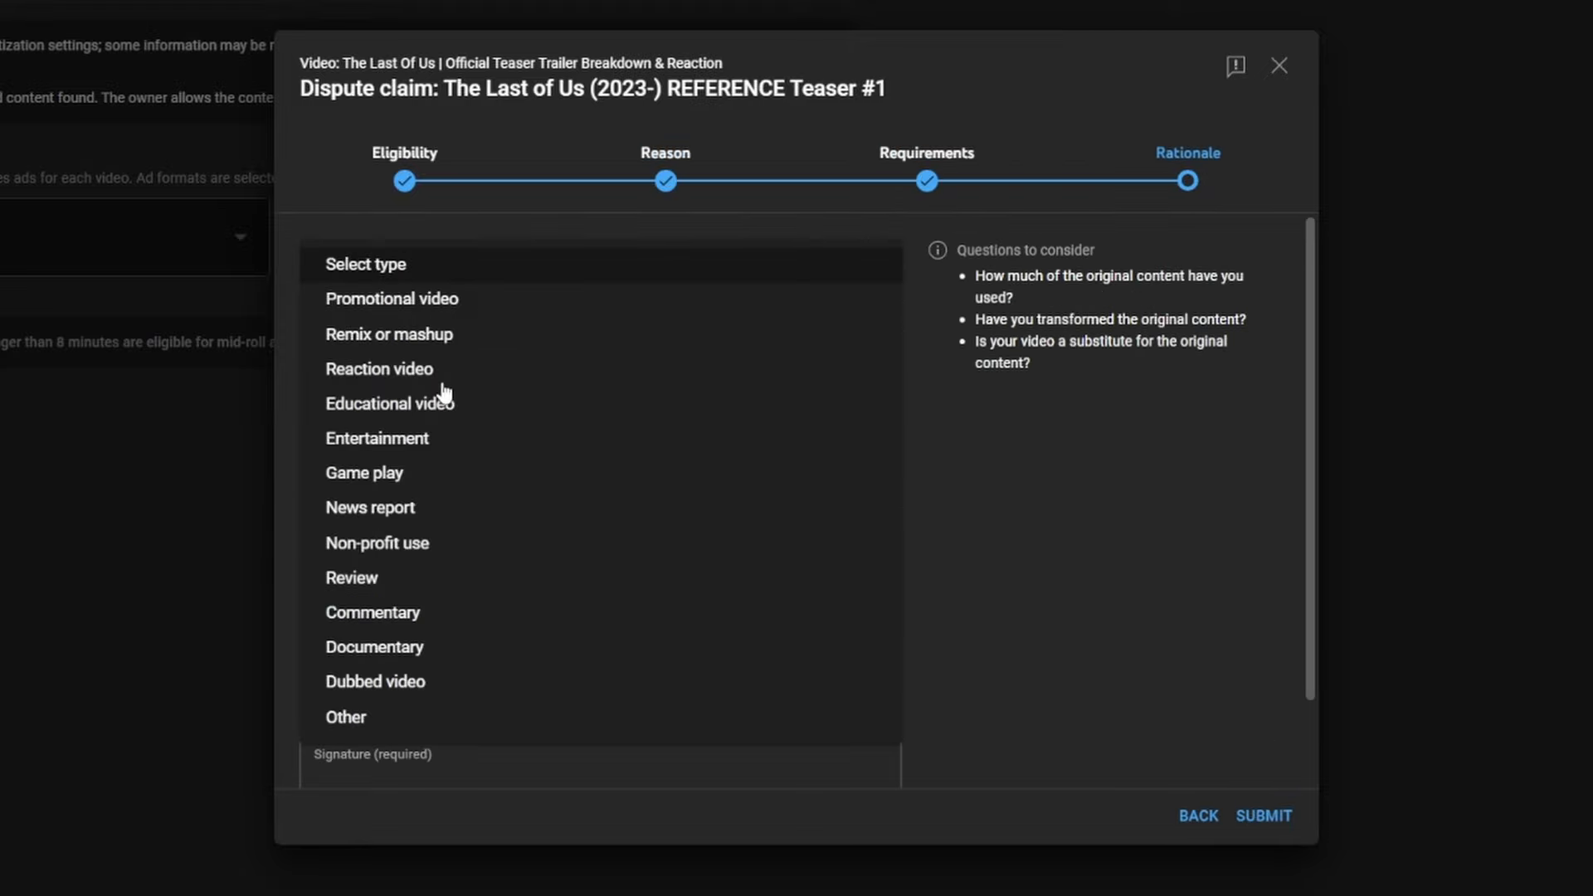
left_click(391, 576)
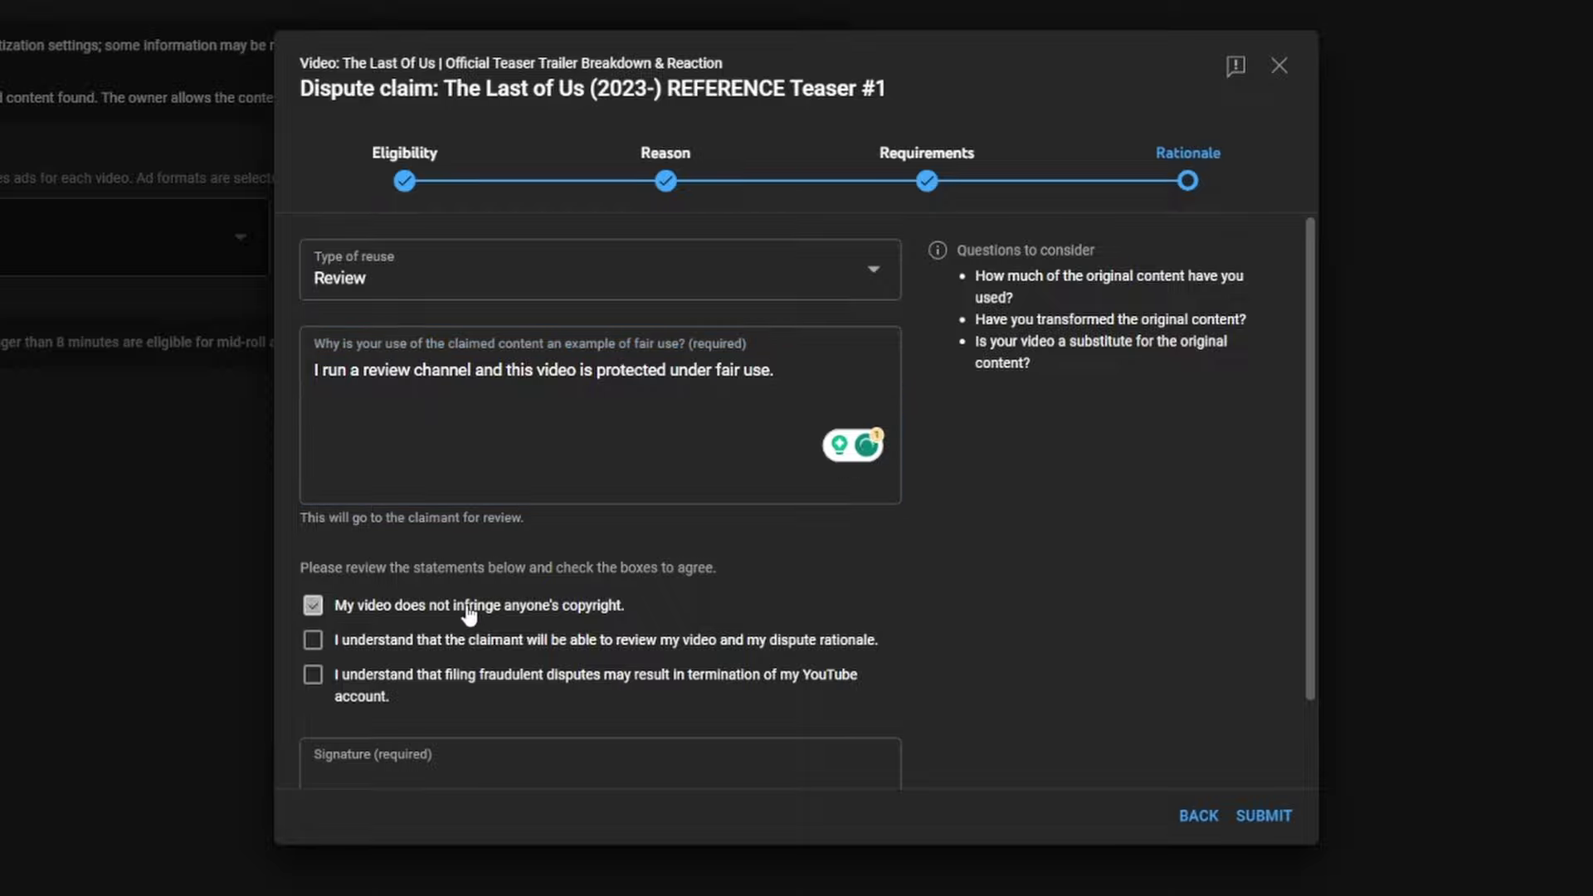
scroll(1045, 723, "down", 2)
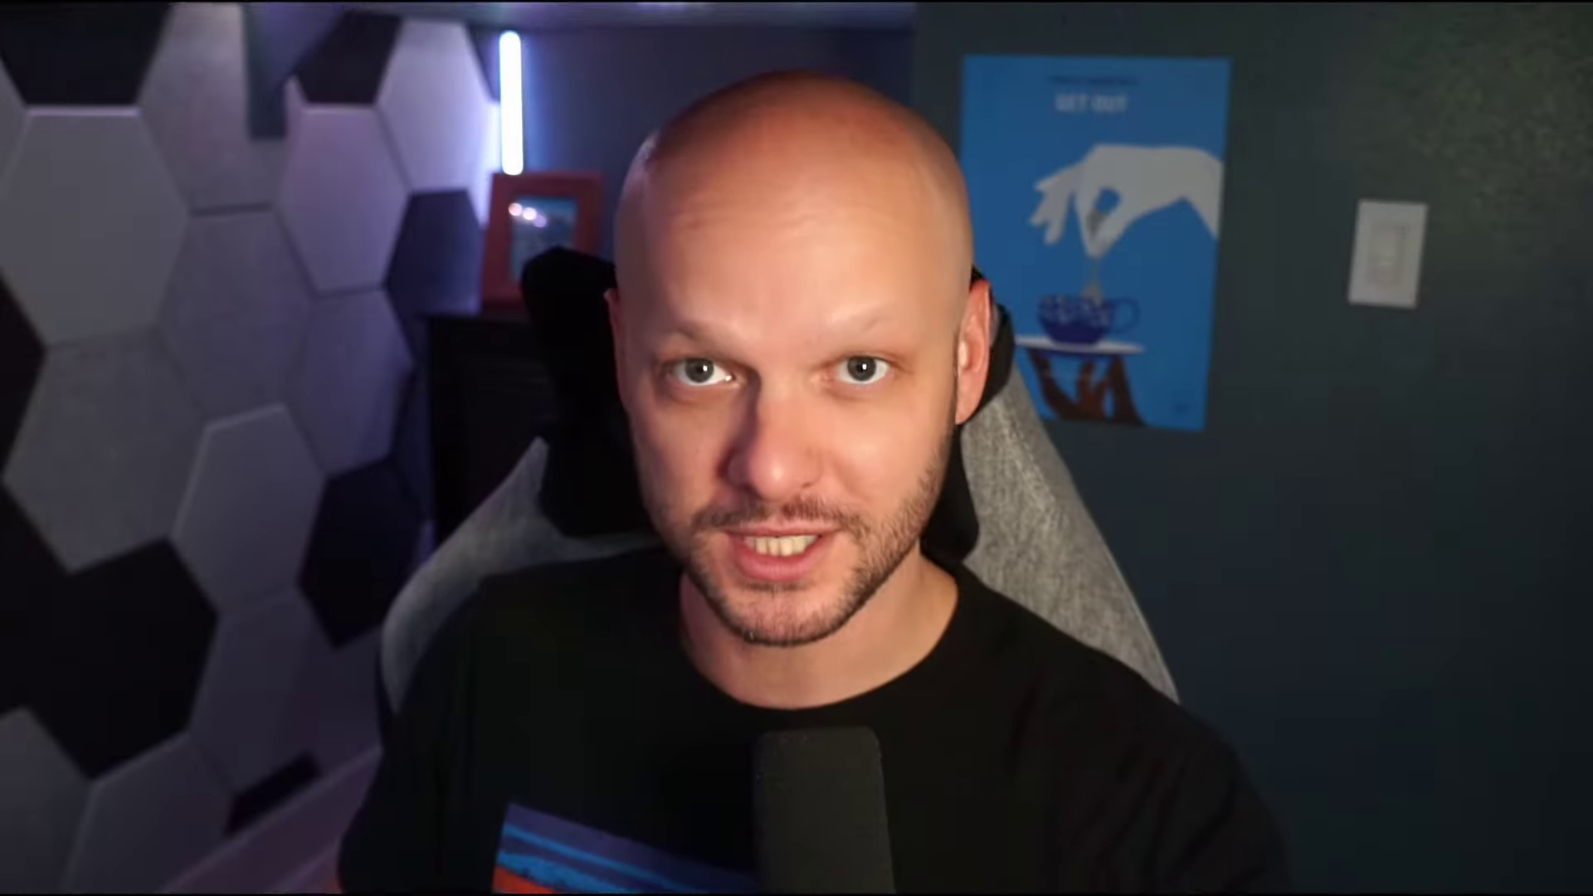